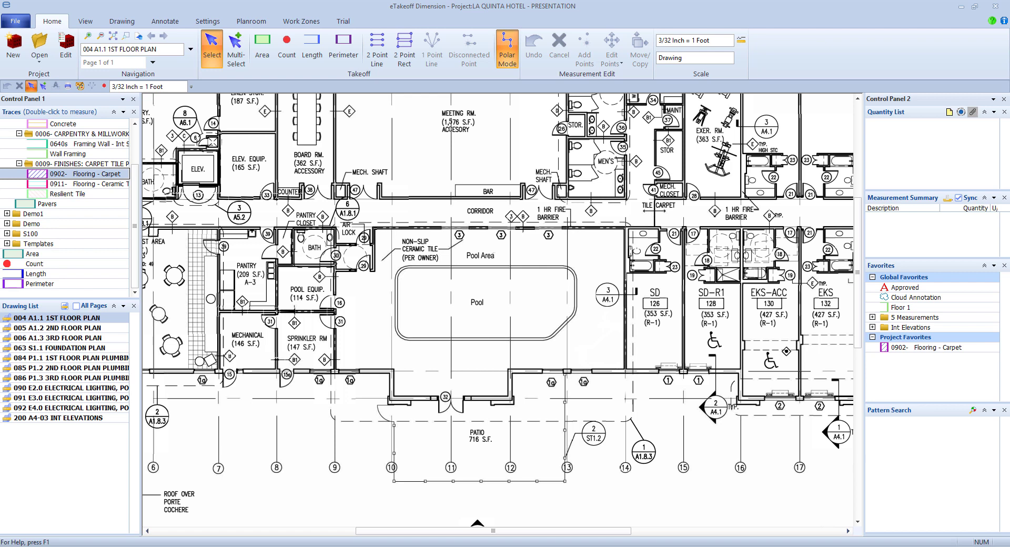
- Trace a Pavers area around the Pool Area corners: 1915.00 sq ft, 194.74 perimeter, 10 points
{"action": "left_click", "coordinate": [47, 203]}
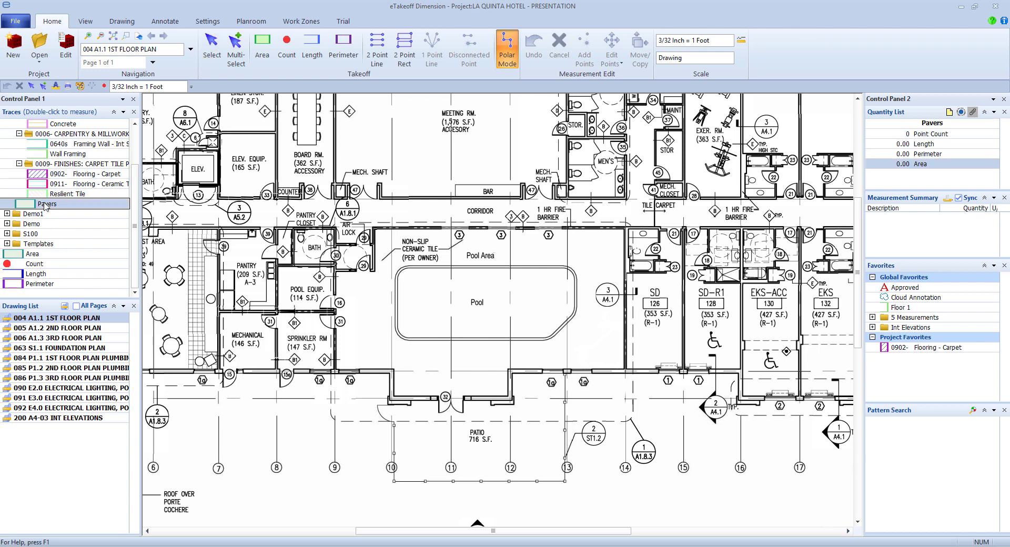
{"action": "left_click", "coordinate": [374, 229]}
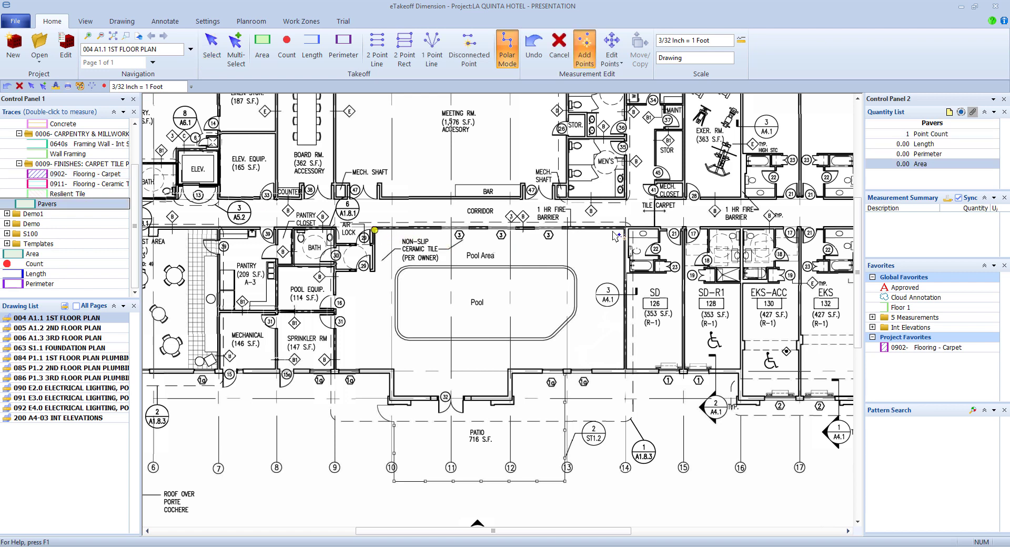
{"action": "left_click", "coordinate": [623, 230]}
{"action": "left_click", "coordinate": [624, 368]}
{"action": "left_click", "coordinate": [508, 367]}
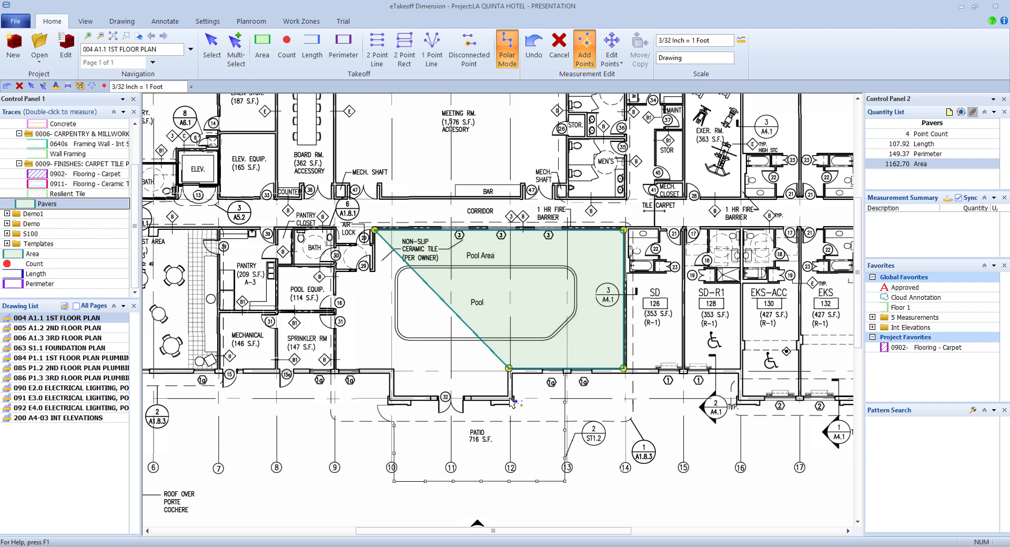
{"action": "left_click", "coordinate": [509, 397]}
{"action": "left_click", "coordinate": [395, 397]}
{"action": "left_click", "coordinate": [395, 369]}
{"action": "left_click", "coordinate": [338, 370]}
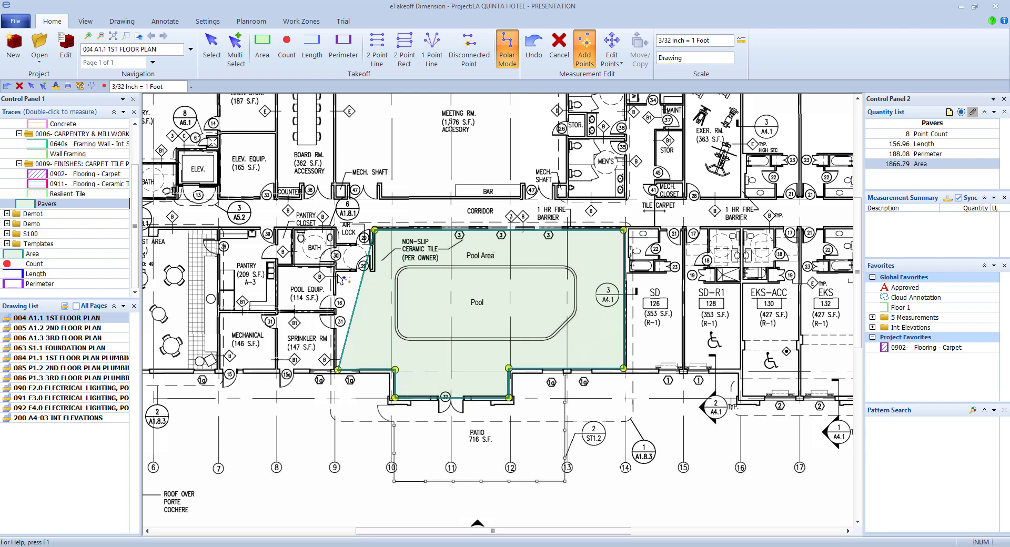
{"action": "left_click", "coordinate": [337, 272]}
{"action": "double_click", "coordinate": [373, 272]}
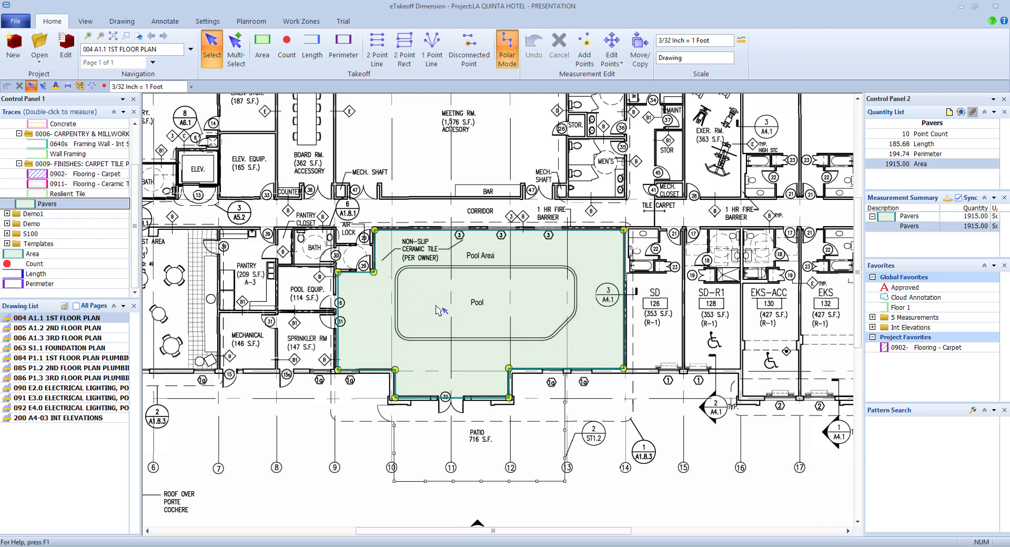
{"action": "mouse_move", "coordinate": [436, 310]}
- Start cutting the pool out of Pavers, curving the upper-left corner and following the left side
{"action": "scroll", "coordinate": [441, 284], "scroll_direction": "up", "scroll_amount": 2}
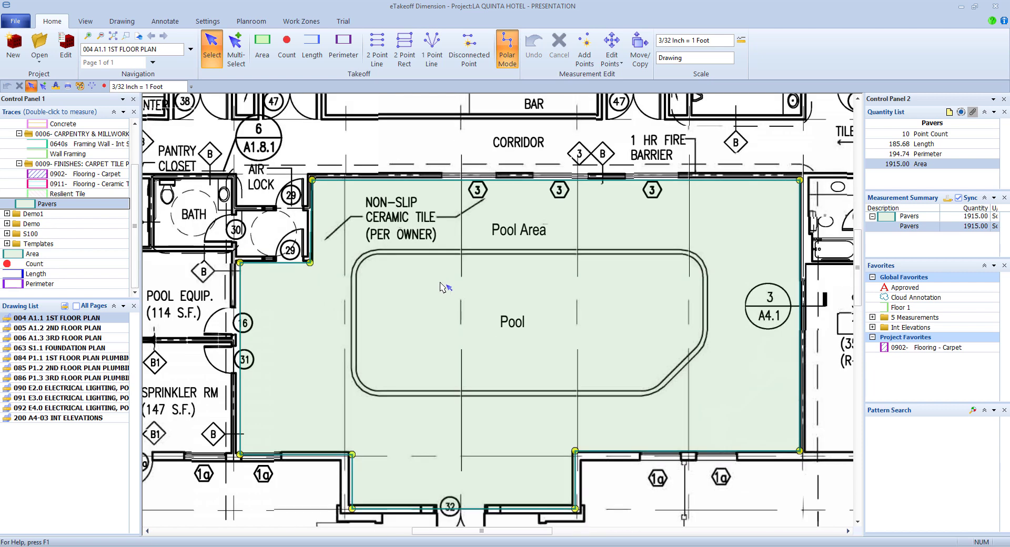
{"action": "mouse_move", "coordinate": [440, 287]}
{"action": "key", "text": "d"}
{"action": "left_click", "coordinate": [375, 255]}
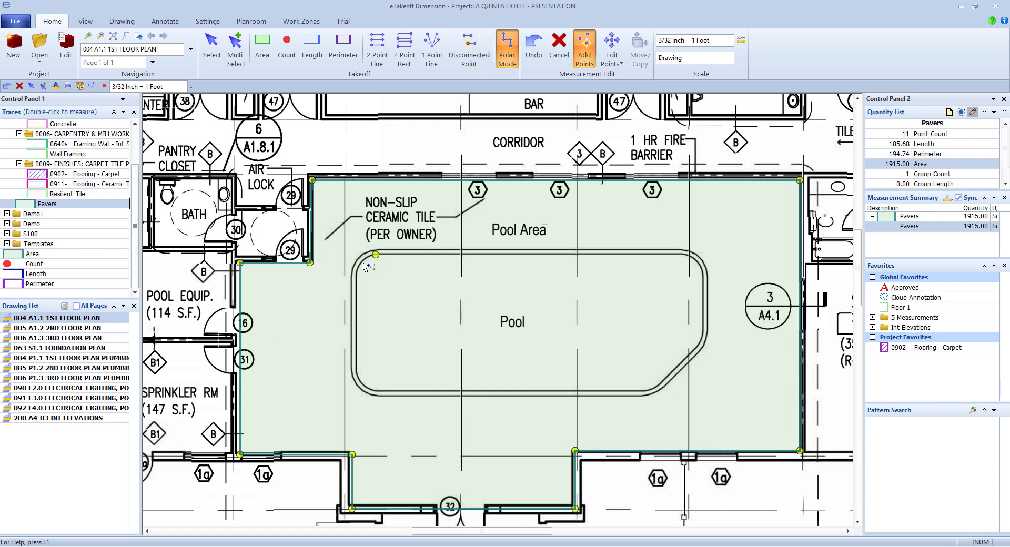
{"action": "left_click", "coordinate": [362, 263]}
{"action": "left_click", "coordinate": [353, 278]}
{"action": "key", "text": "c"}
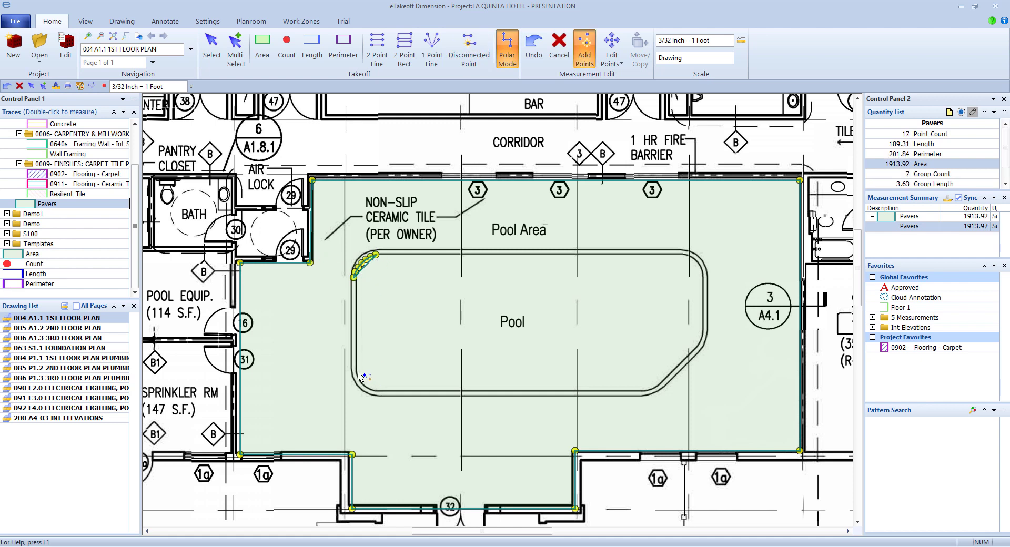
{"action": "left_click", "coordinate": [353, 371]}
{"action": "left_click", "coordinate": [364, 381]}
{"action": "left_click", "coordinate": [373, 388]}
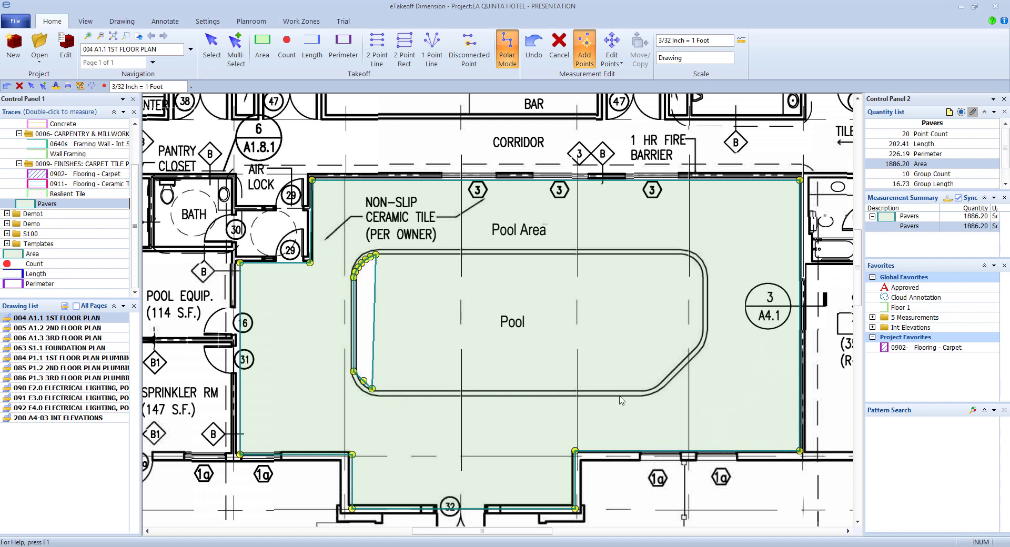
- Finish the pool cutout along the bottom and right, curving the corners; Pavers drops to 1367.02
{"action": "left_click", "coordinate": [641, 389]}
{"action": "left_click", "coordinate": [653, 389]}
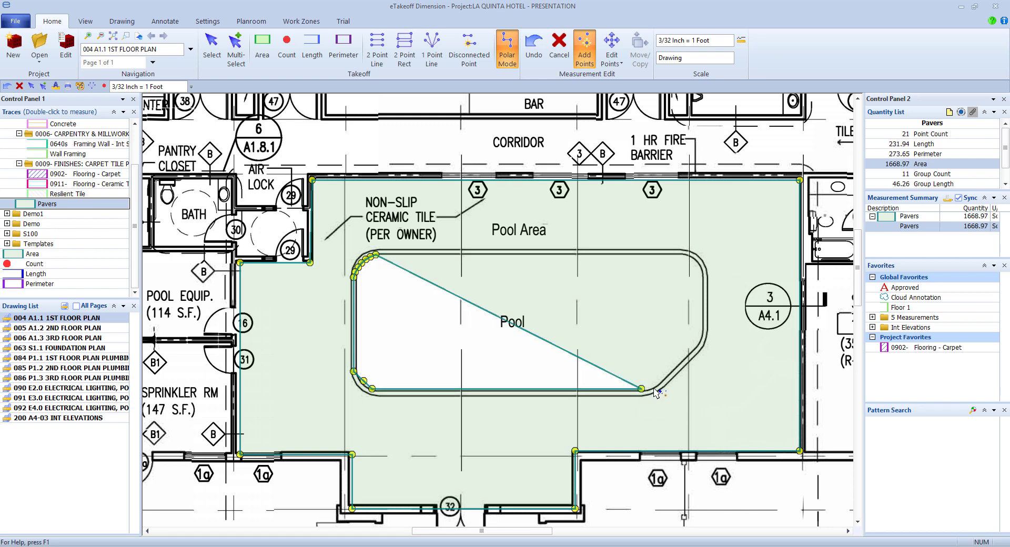
{"action": "left_click", "coordinate": [664, 378]}
{"action": "key", "text": "c"}
{"action": "left_click", "coordinate": [700, 342]}
{"action": "left_click", "coordinate": [704, 336]}
{"action": "left_click", "coordinate": [704, 325]}
{"action": "left_click", "coordinate": [704, 274]}
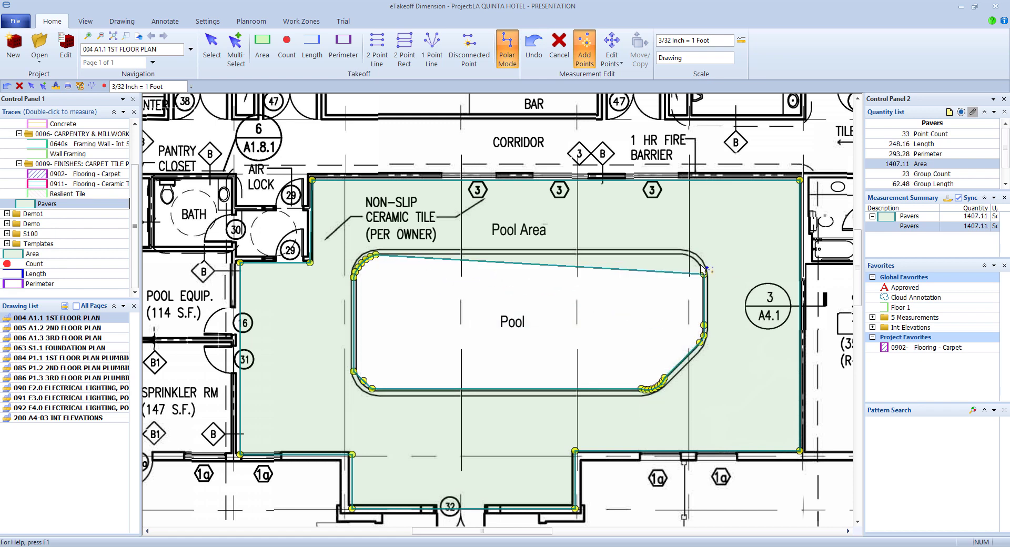
{"action": "left_click", "coordinate": [697, 261]}
{"action": "left_click", "coordinate": [681, 254]}
{"action": "key", "text": "c"}
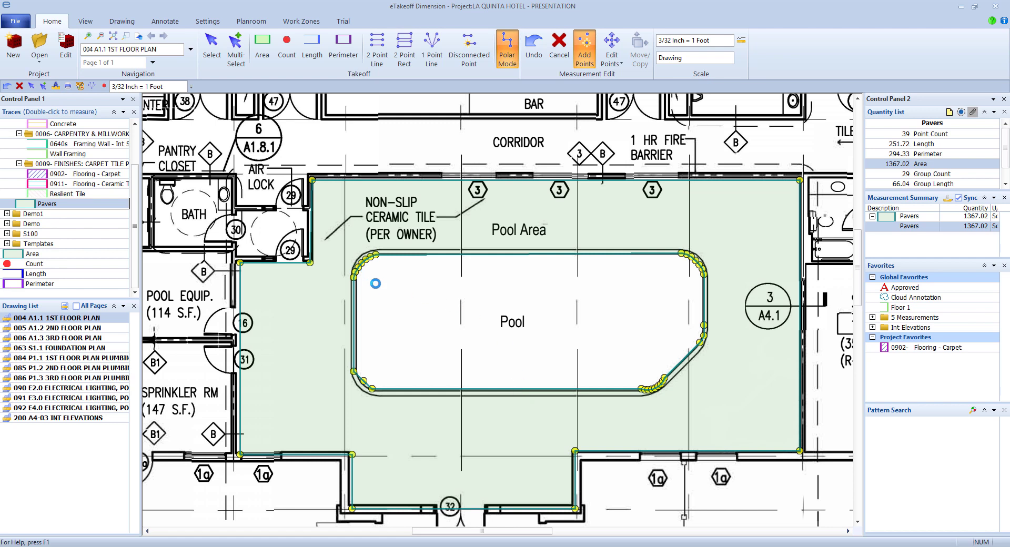
- Assign the 0003- CONCRETE Concrete trace to the pool cutout via Advanced Editing
{"action": "key", "text": "Escape"}
{"action": "right_click", "coordinate": [364, 261]}
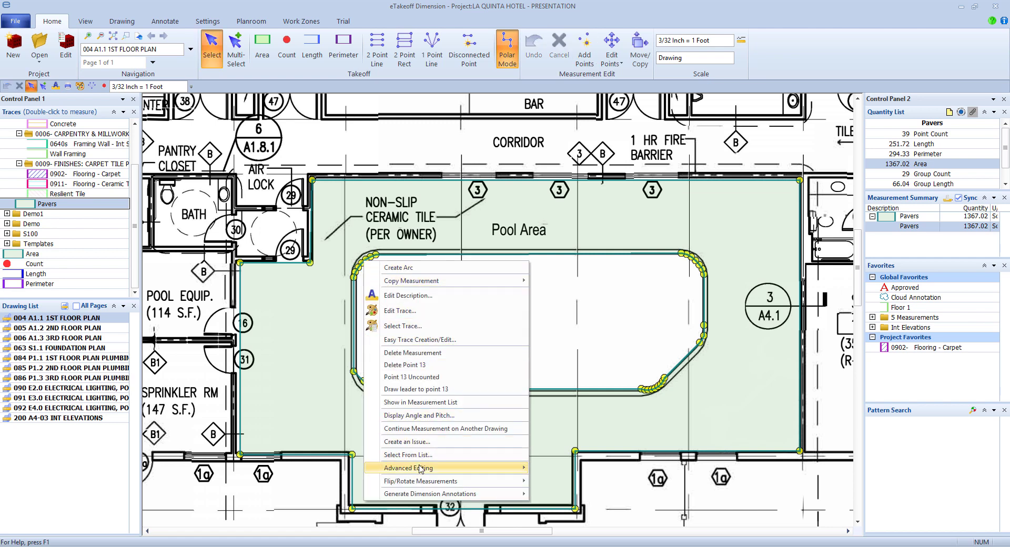
{"action": "mouse_move", "coordinate": [432, 467]}
{"action": "left_click", "coordinate": [583, 469]}
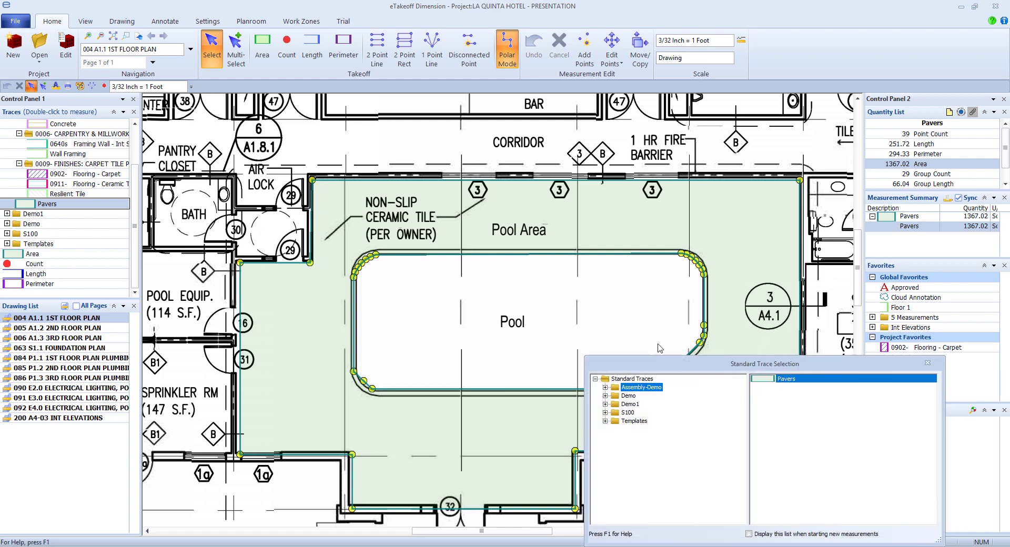
{"action": "left_click_drag", "start_coordinate": [673, 363], "coordinate": [391, 189]}
{"action": "left_click", "coordinate": [320, 212]}
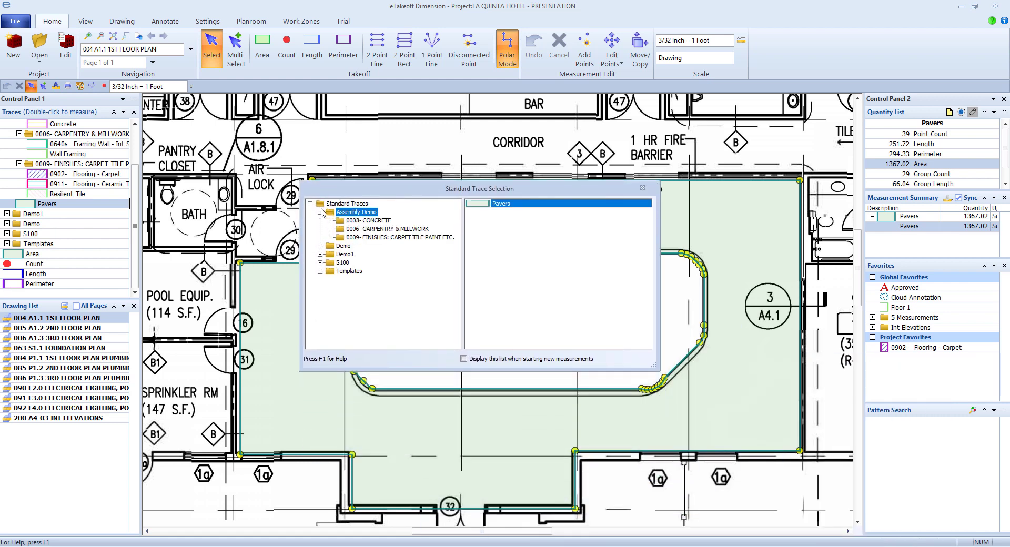
{"action": "left_click", "coordinate": [367, 220]}
{"action": "double_click", "coordinate": [508, 228]}
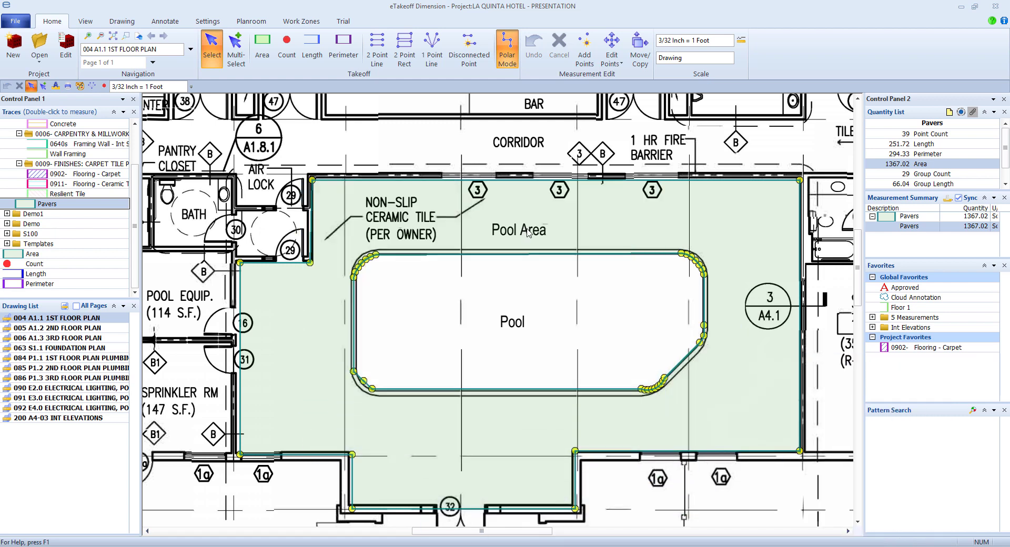
- Open the measurement values for the 547.96 sq ft Concrete pool area
{"action": "left_click", "coordinate": [530, 367]}
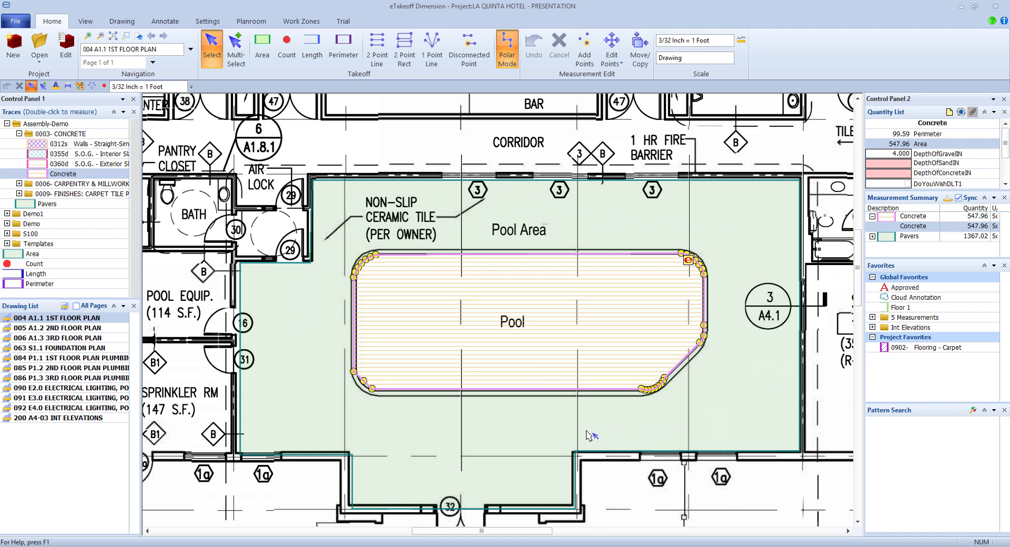
{"action": "mouse_move", "coordinate": [488, 443]}
{"action": "mouse_move", "coordinate": [536, 330]}
{"action": "mouse_move", "coordinate": [561, 310]}
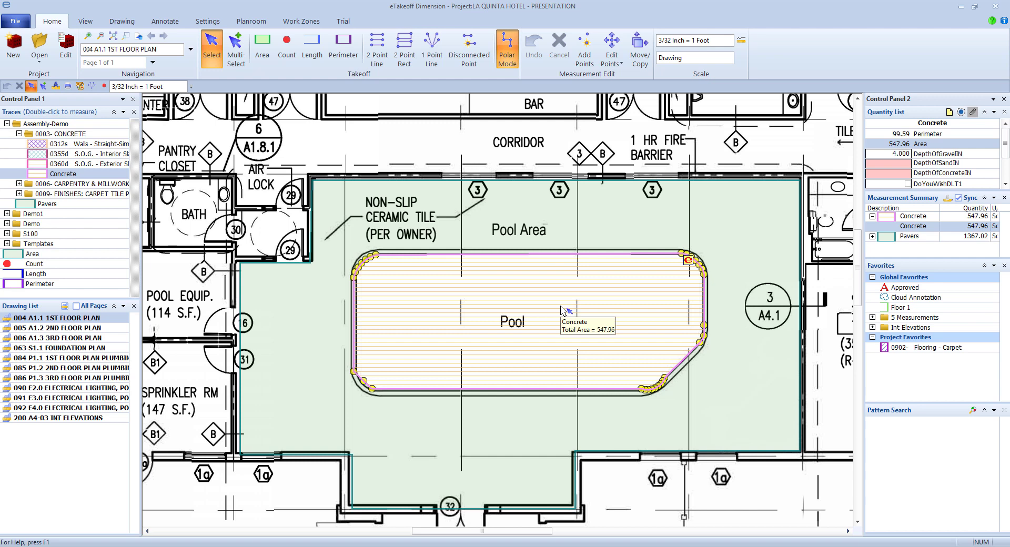
{"action": "double_click", "coordinate": [562, 310]}
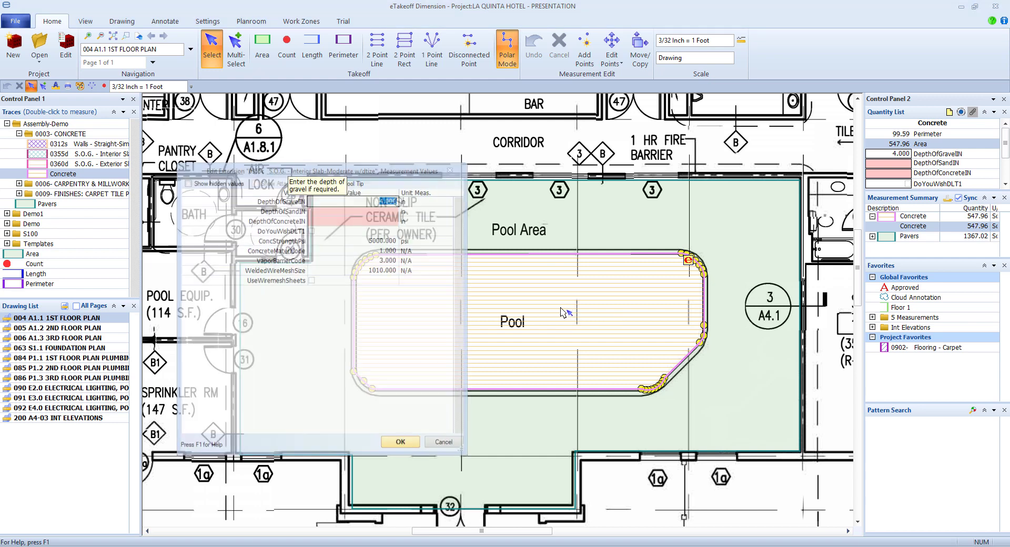
- Keep 4.000 gravel depth, set 6 inch concrete depth and 4000 concrete strength
{"action": "left_click_drag", "start_coordinate": [433, 174], "coordinate": [573, 171]}
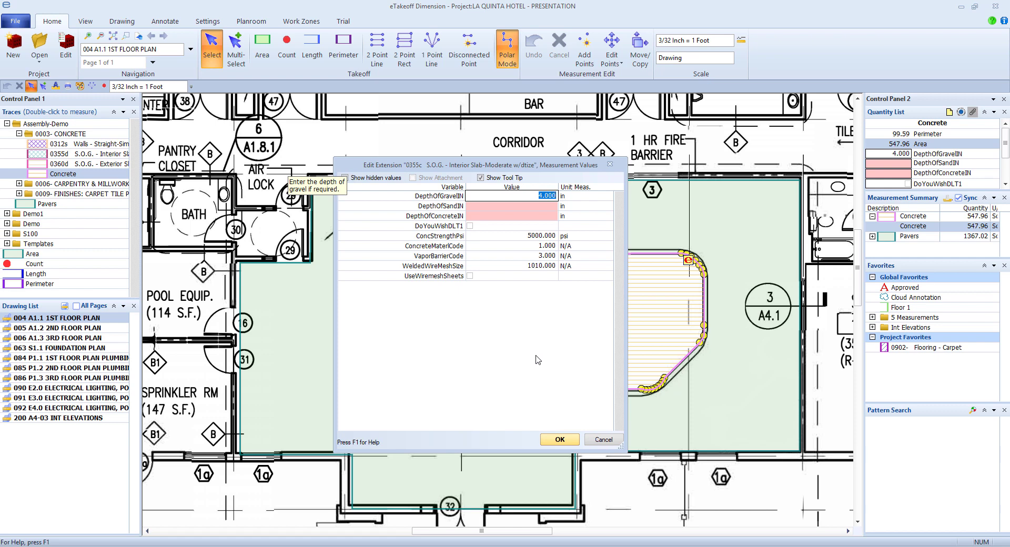
{"action": "key", "text": "Tab"}
{"action": "key", "text": "Tab"}
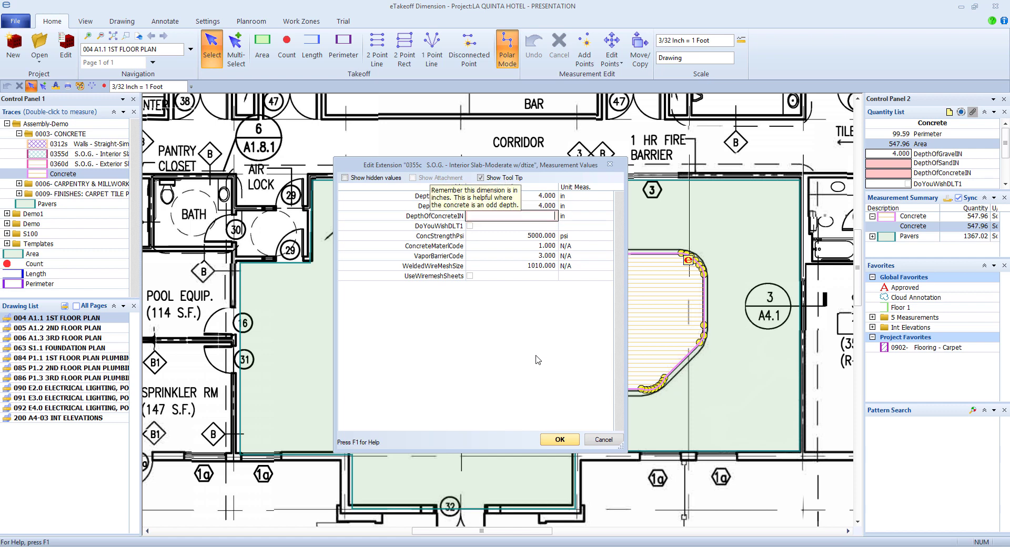
{"action": "type", "text": "6"}
{"action": "key", "text": "Tab"}
{"action": "key", "text": "Tab"}
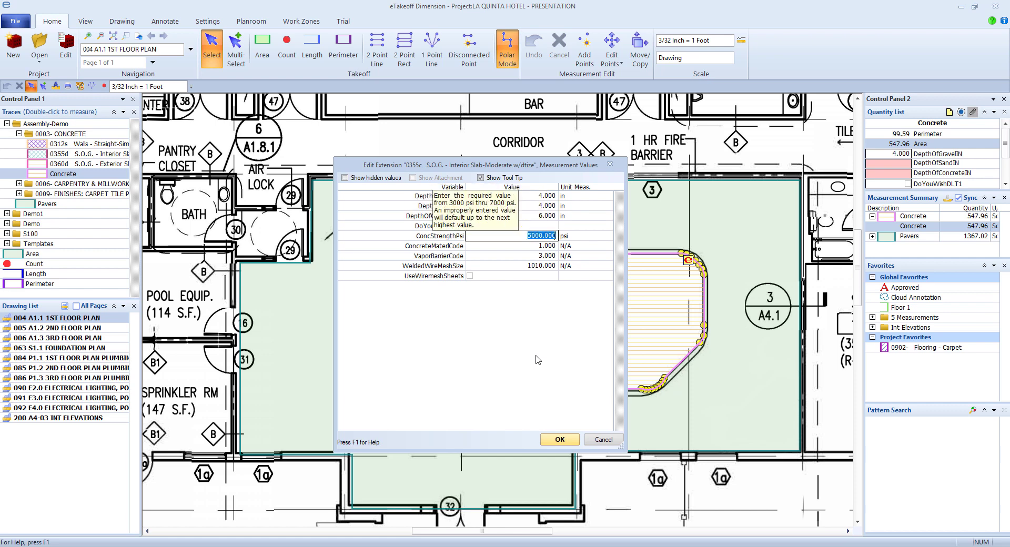
{"action": "type", "text": "4000"}
{"action": "key", "text": "Tab"}
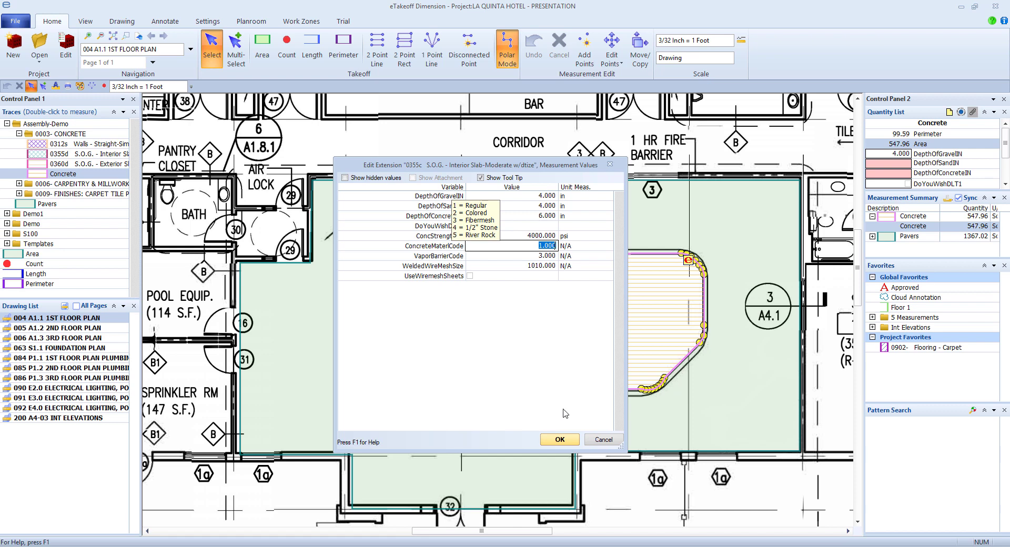
{"action": "left_click", "coordinate": [560, 441]}
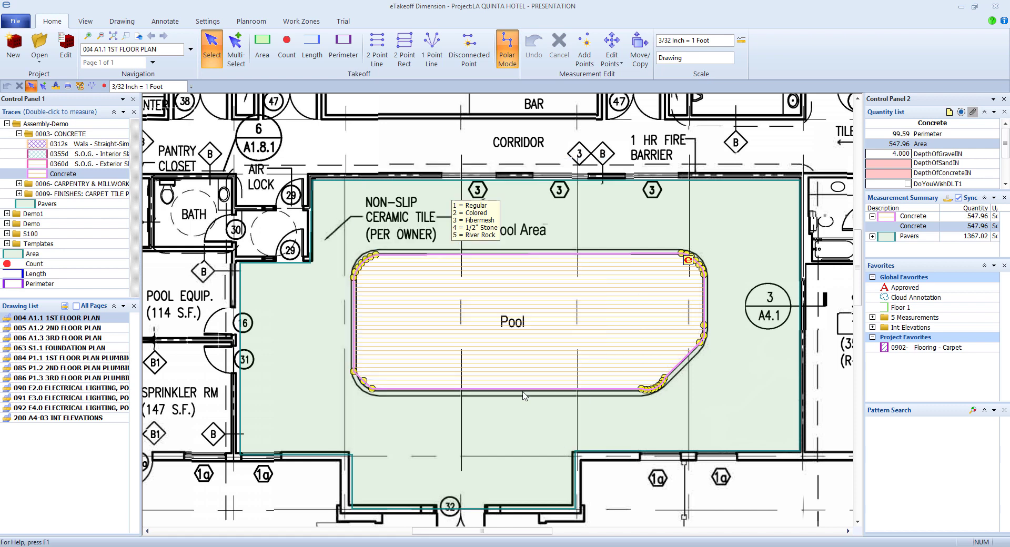
- Rename the concrete measurement to Pool and load the Wall Framing trace from Carpentry
{"action": "double_click", "coordinate": [512, 320]}
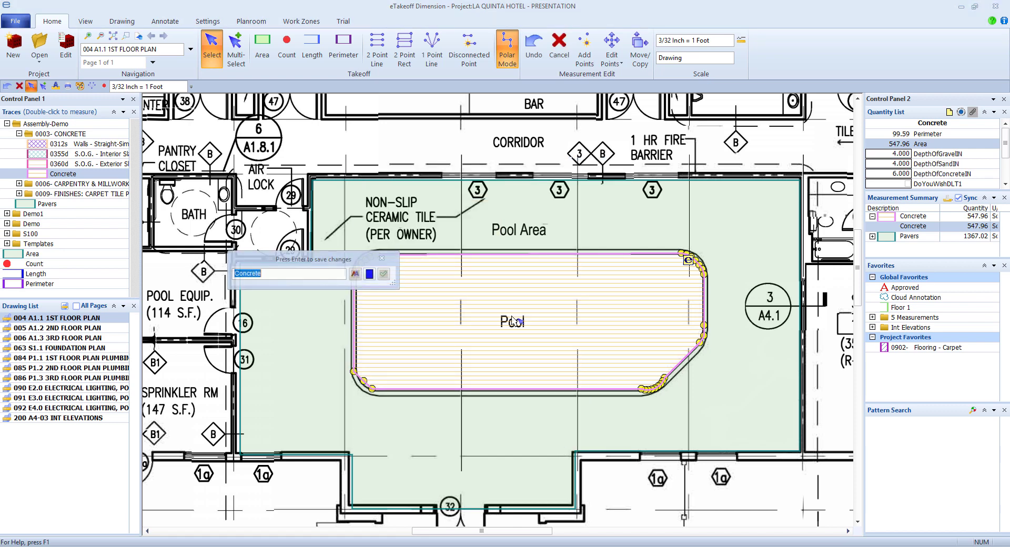
{"action": "type", "text": "Pool"}
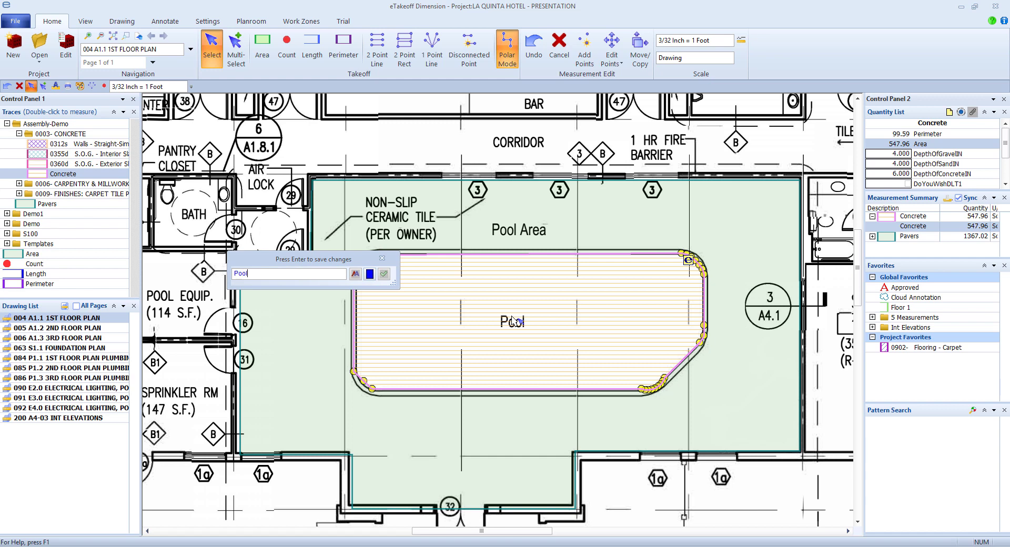
{"action": "key", "text": "Return"}
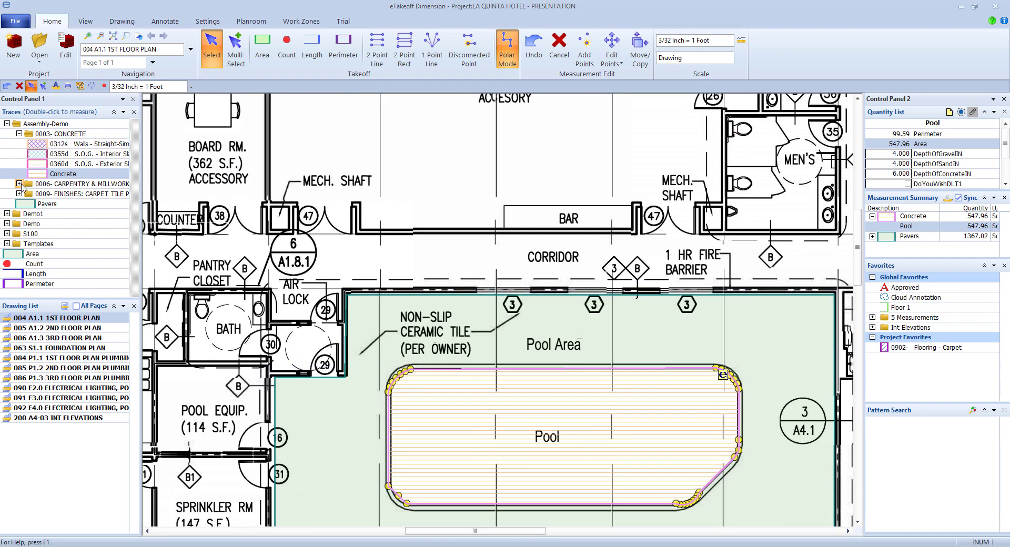
{"action": "left_click", "coordinate": [19, 184]}
{"action": "double_click", "coordinate": [68, 204]}
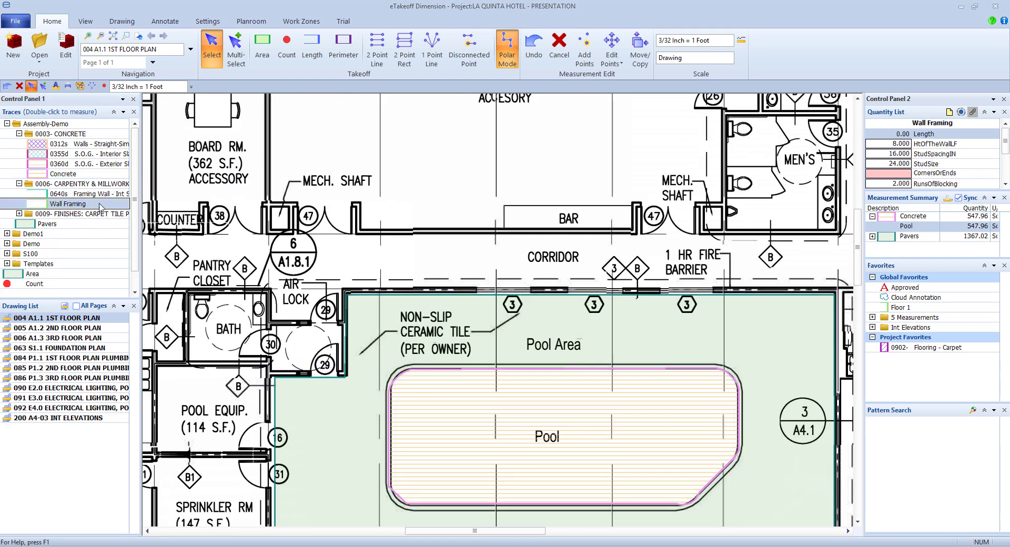
- Draw a 30.35 ft Wall Framing line by the bar with 3 corners and 10 ft gypsum height
{"action": "left_click", "coordinate": [357, 231]}
{"action": "double_click", "coordinate": [634, 231]}
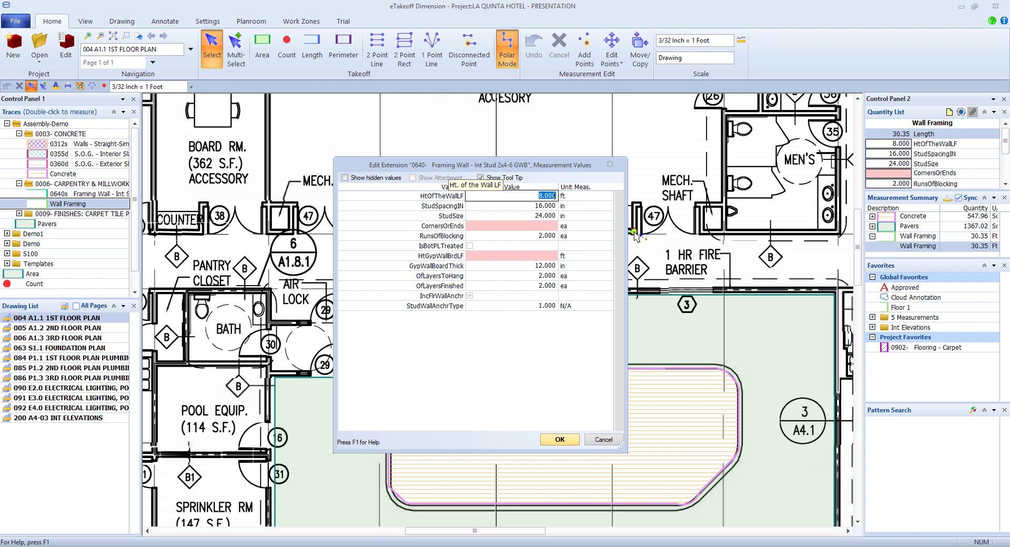
{"action": "key", "text": "Tab"}
{"action": "key", "text": "Tab"}
{"action": "key", "text": "Tab"}
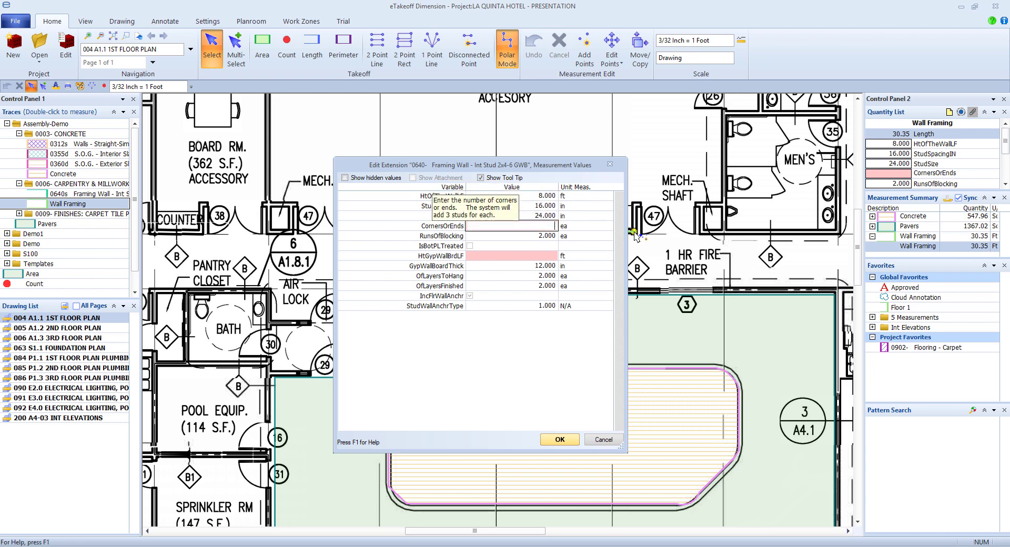
{"action": "type", "text": "3"}
{"action": "key", "text": "Tab"}
{"action": "key", "text": "Tab"}
{"action": "key", "text": "Tab"}
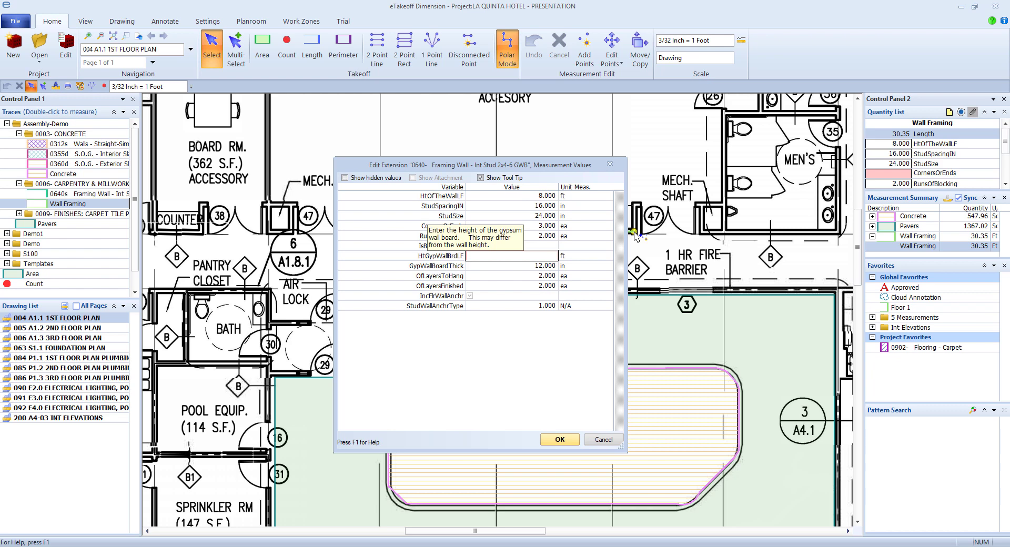
{"action": "key", "text": "Tab"}
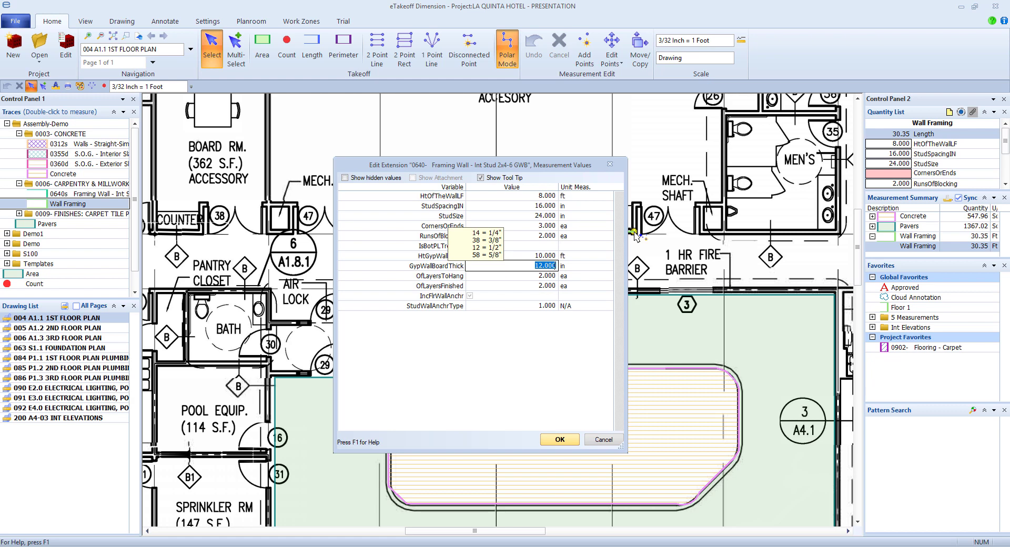
{"action": "left_click", "coordinate": [559, 439]}
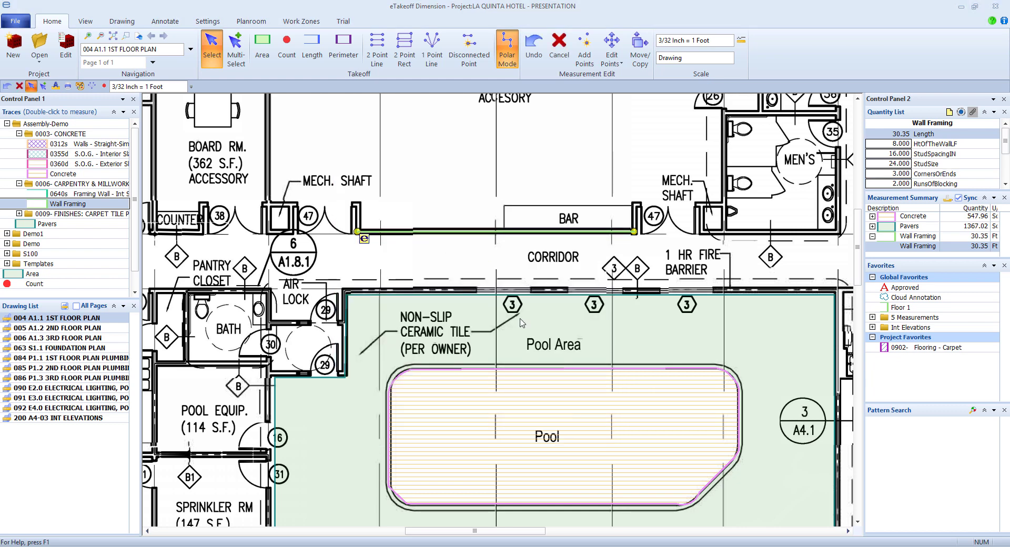
- Rename the wall framing measurement to Wall
{"action": "type", "text": "Wall"}
{"action": "key", "text": "Return"}
{"action": "middle_click_drag", "start_coordinate": [271, 248], "coordinate": [417, 353]}
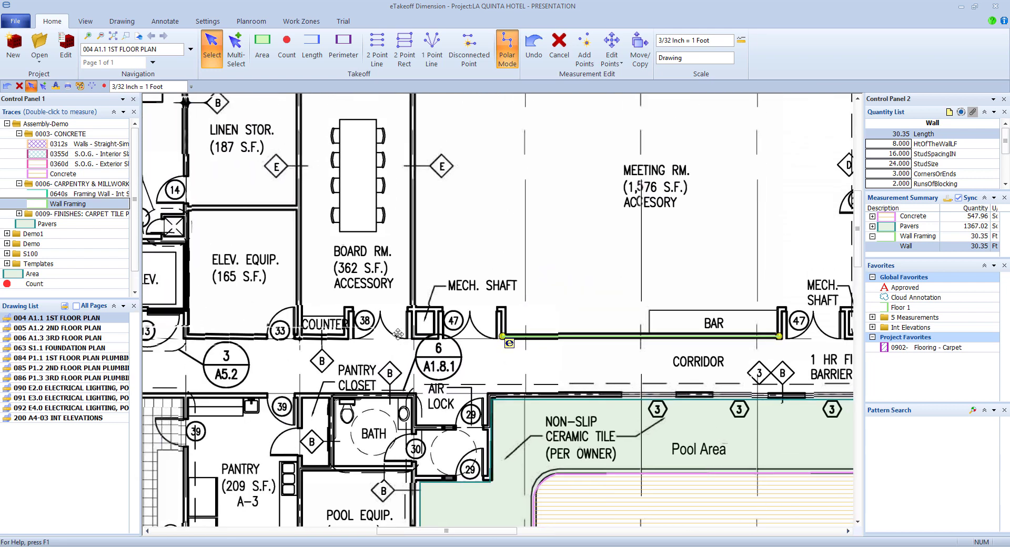
- Draw a 168.03 sq ft 0902 Flooring - Carpet rectangle over ELEV. EQUIP. with pad and carpet type 1
{"action": "left_click", "coordinate": [18, 213]}
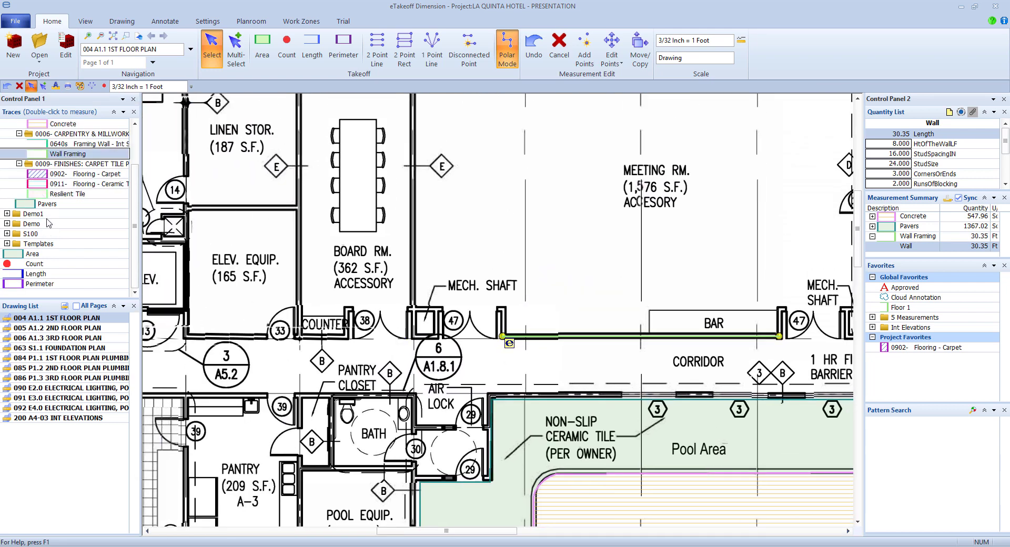
{"action": "left_click", "coordinate": [51, 177]}
{"action": "double_click", "coordinate": [51, 177]}
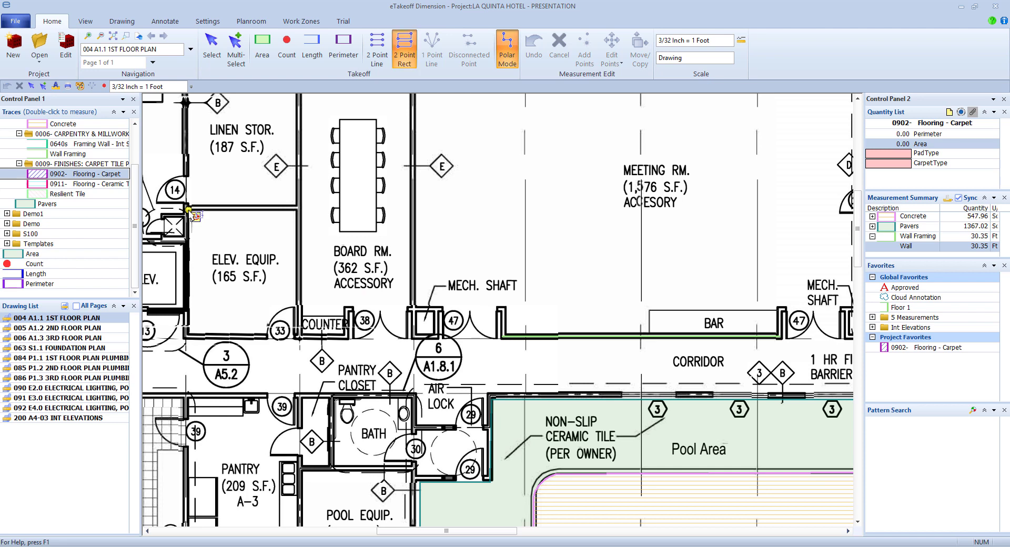
{"action": "left_click", "coordinate": [188, 210]}
{"action": "left_click", "coordinate": [298, 338]}
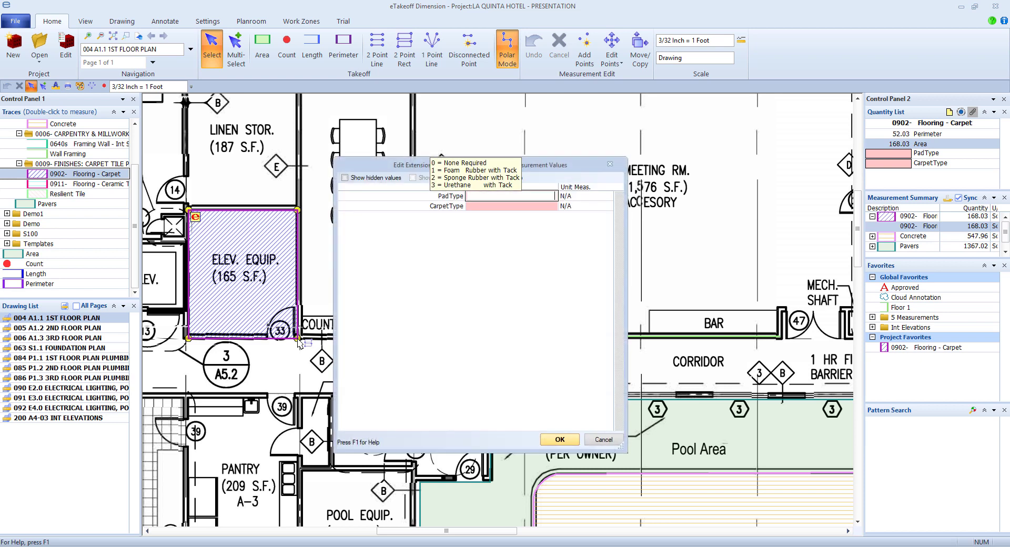
{"action": "key", "text": "Tab"}
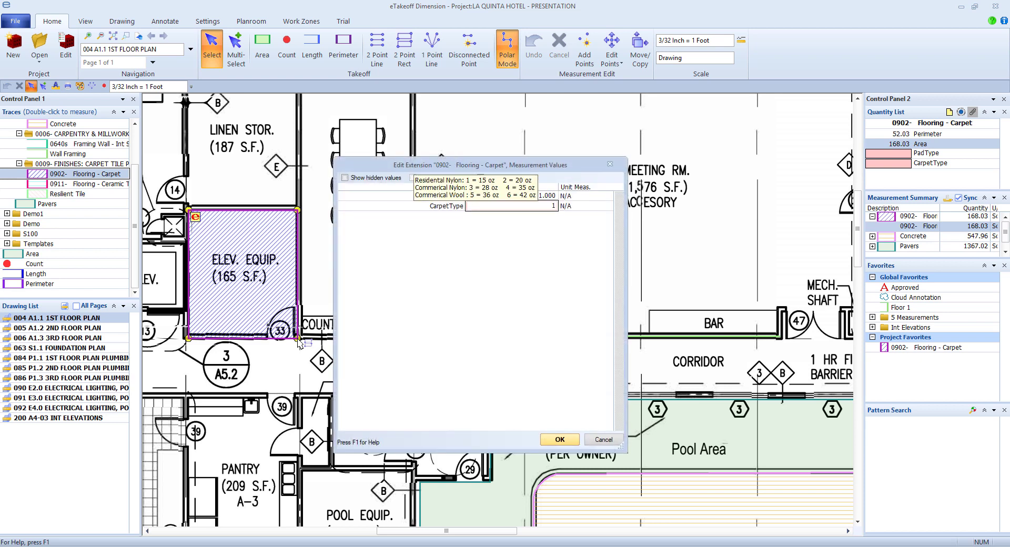
{"action": "type", "text": "1"}
{"action": "key", "text": "Return"}
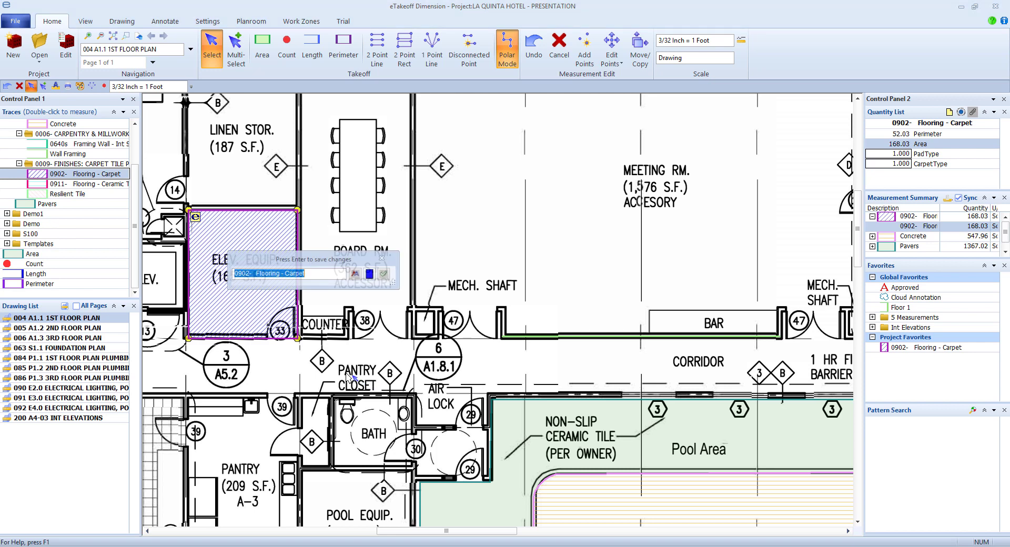
- Rename the carpet measurement to Carpet
{"action": "type", "text": "C"}
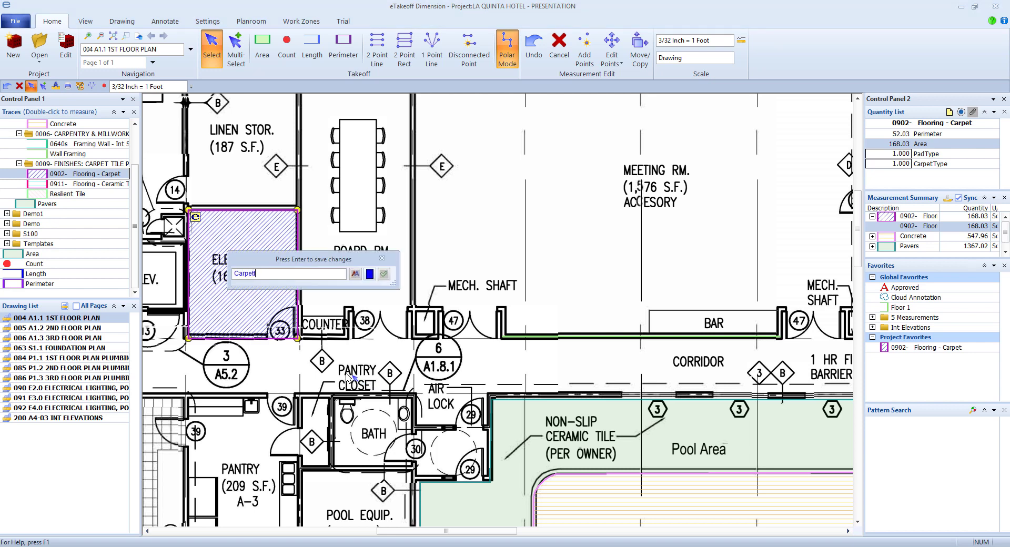
{"action": "key", "text": "Return"}
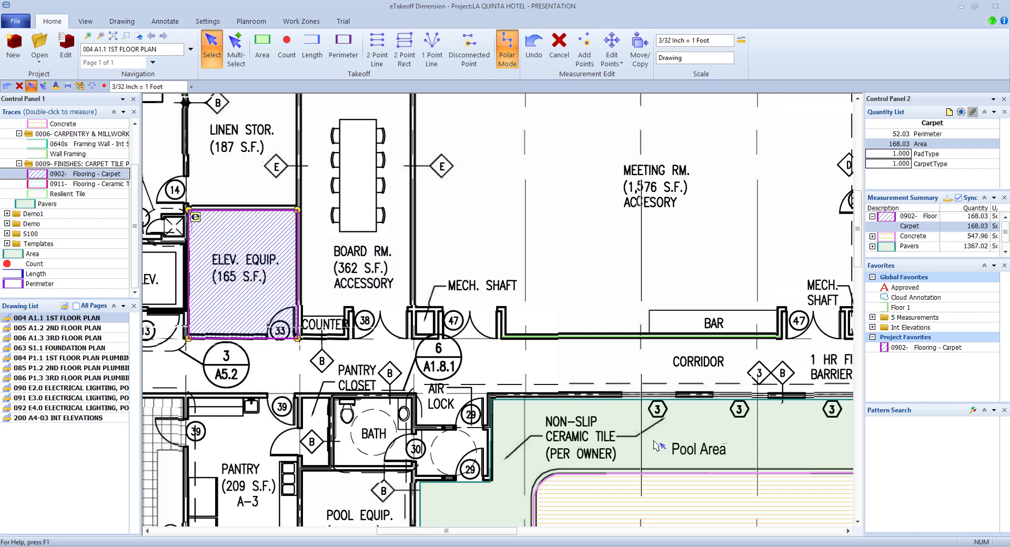
{"action": "scroll", "coordinate": [658, 447], "scroll_direction": "down", "scroll_amount": 3}
{"action": "middle_click_drag", "start_coordinate": [656, 446], "coordinate": [495, 321]}
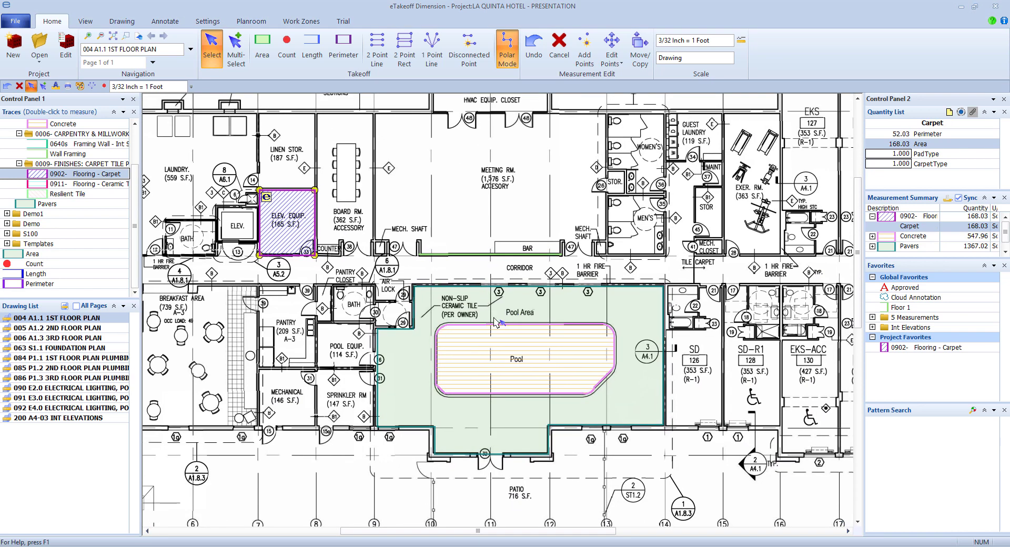
- Send the carpet, pool, pavers and wall framing assignments through eTakeoff Bridge to Sage Estimating
{"action": "left_click", "coordinate": [91, 25]}
{"action": "left_click", "coordinate": [405, 57]}
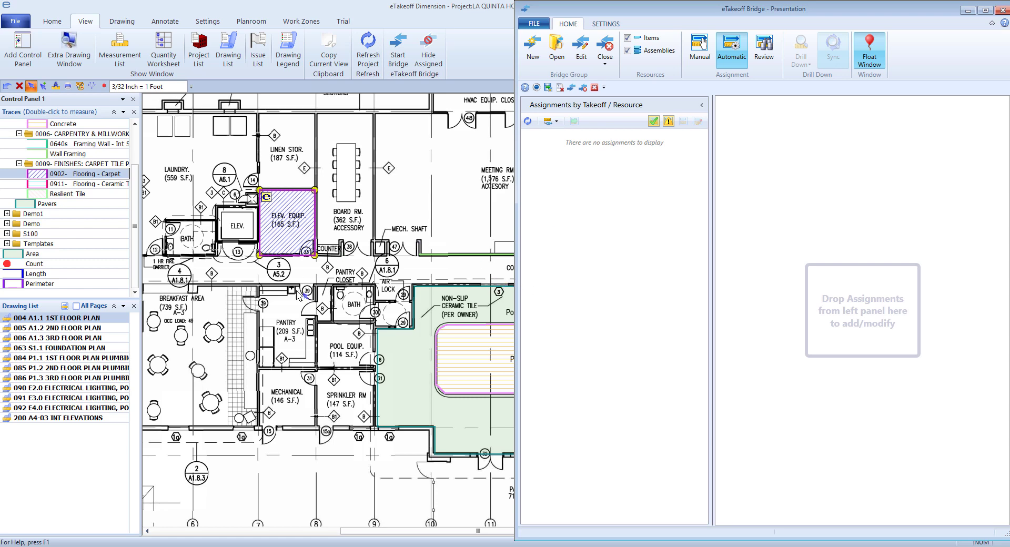
{"action": "left_click", "coordinate": [528, 121]}
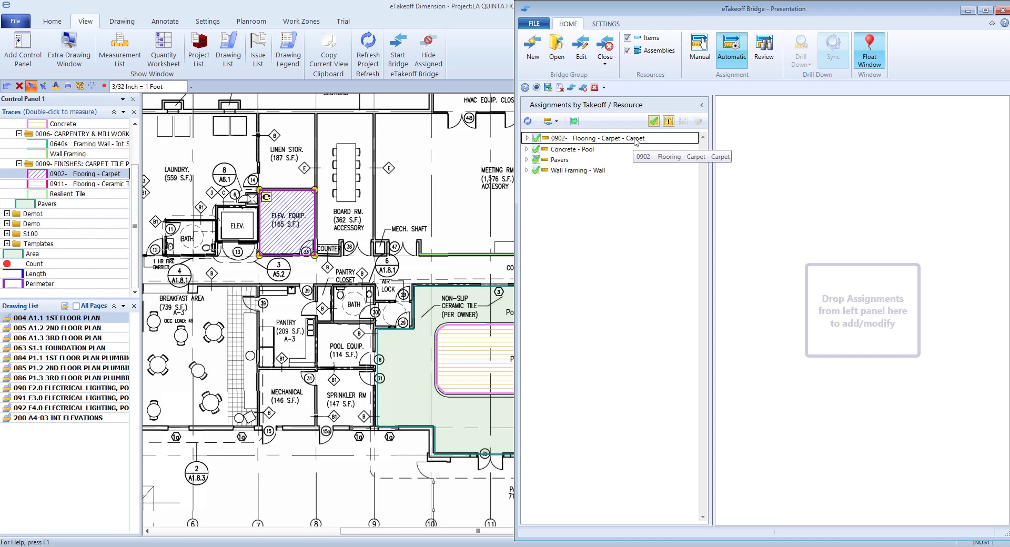
{"action": "left_click", "coordinate": [574, 121]}
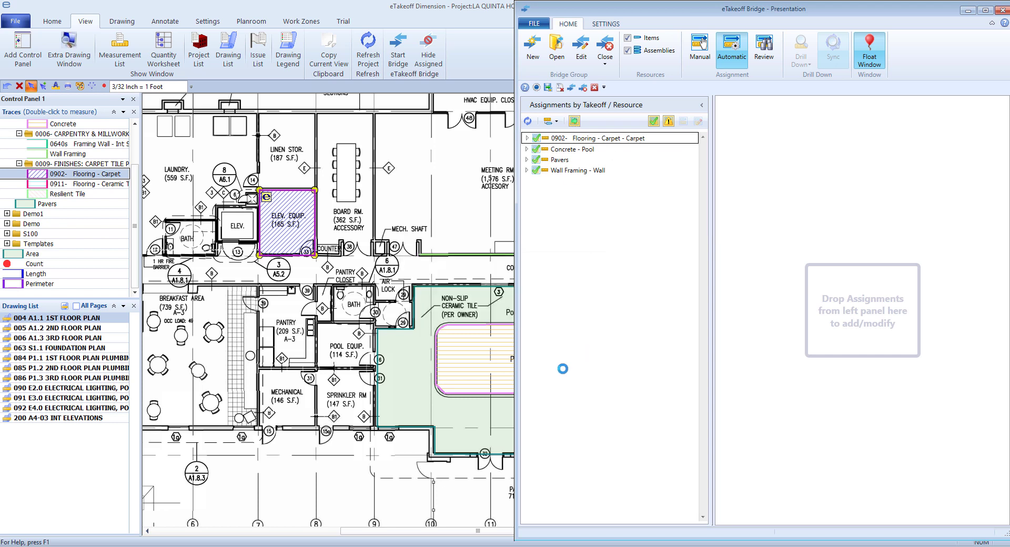
{"action": "left_click", "coordinate": [838, 303]}
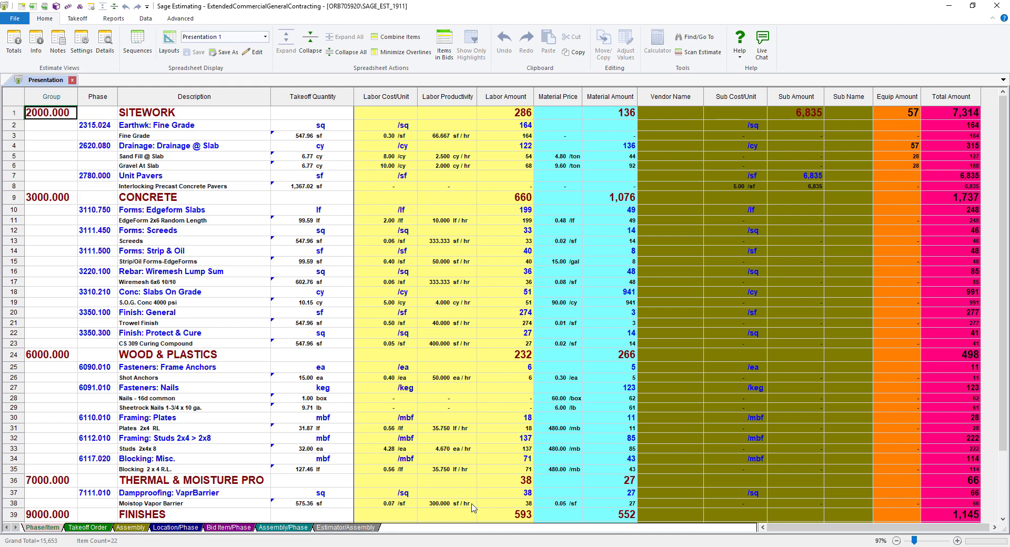
- Give the Interlocking Precast Concrete Pavers line a 6.00/sf sub cost, then group by Location/Phase
{"action": "left_click", "coordinate": [178, 189]}
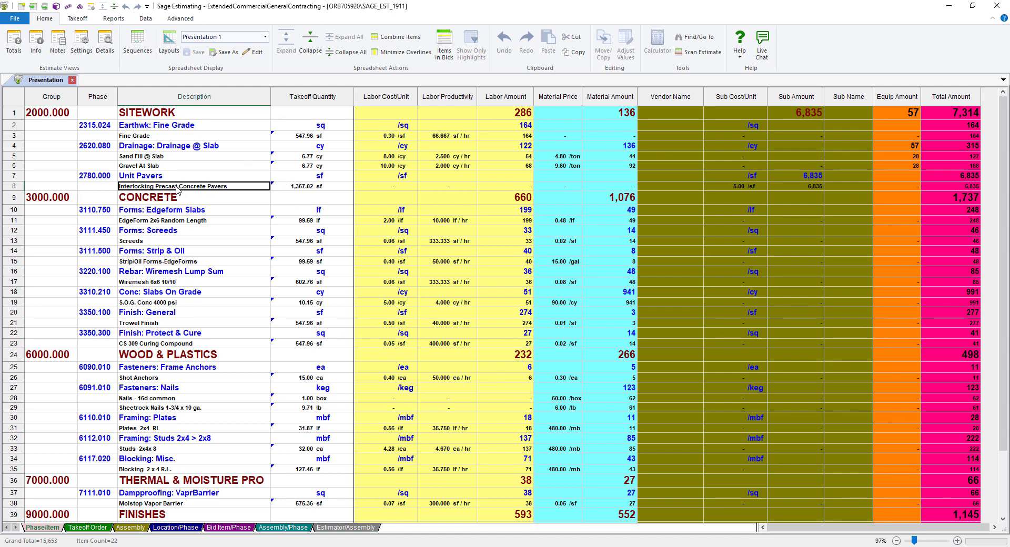
{"action": "left_click", "coordinate": [744, 188]}
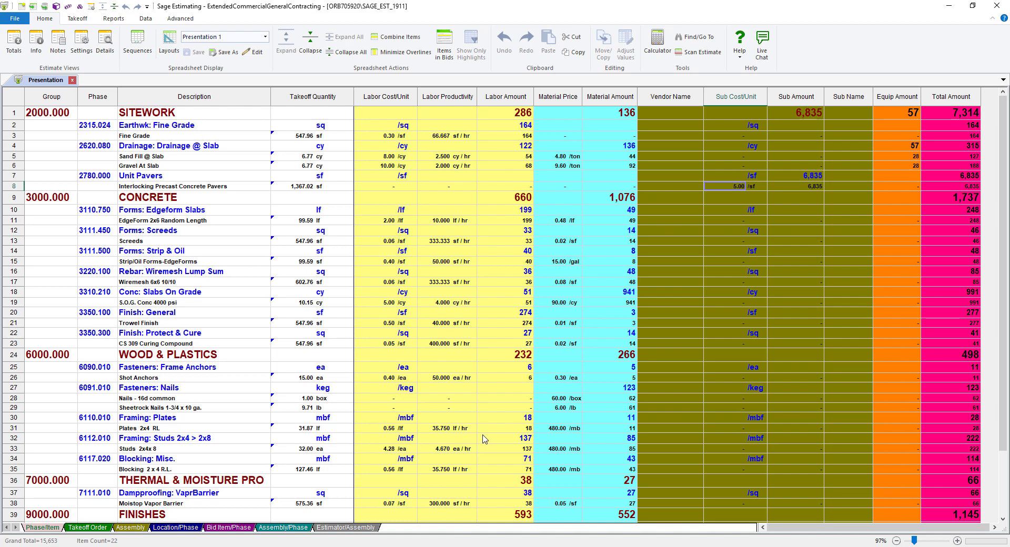
{"action": "left_click", "coordinate": [180, 528]}
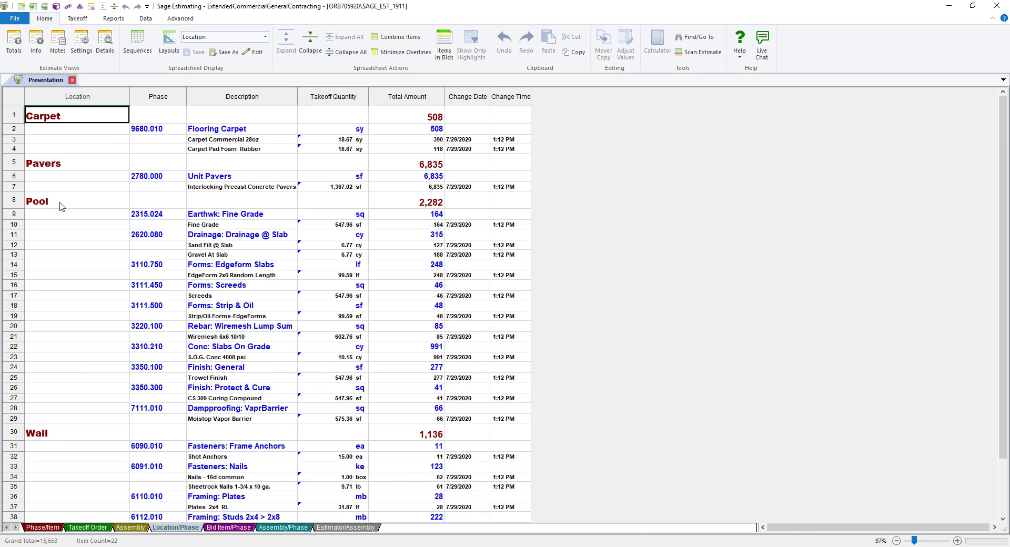
- Expand Pool's Fine Grade, Drainage @ Slab and Edgeform Slabs phases, then return to Phase/Item view
{"action": "left_click", "coordinate": [351, 52]}
{"action": "double_click", "coordinate": [87, 150]}
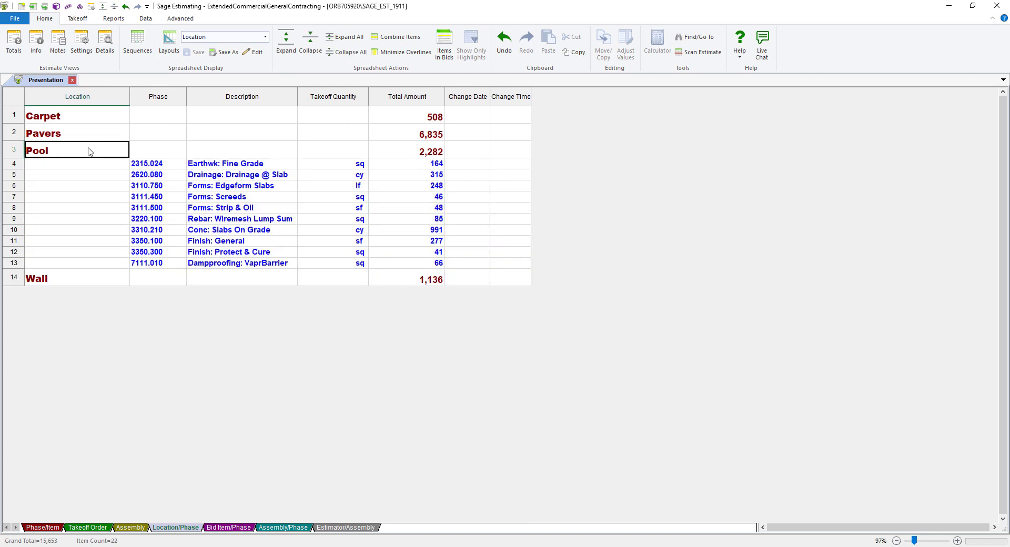
{"action": "double_click", "coordinate": [227, 164]}
{"action": "double_click", "coordinate": [229, 185]}
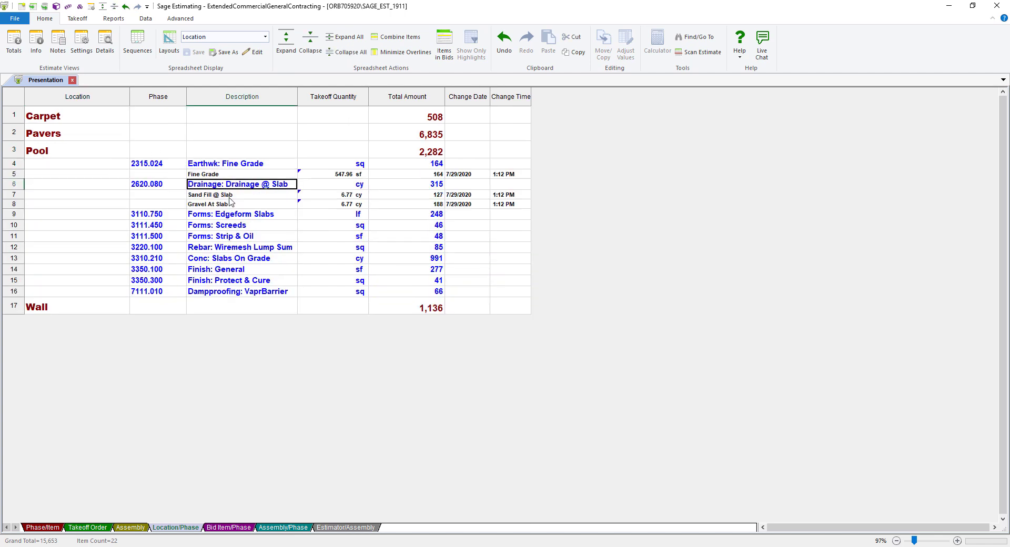
{"action": "double_click", "coordinate": [235, 215]}
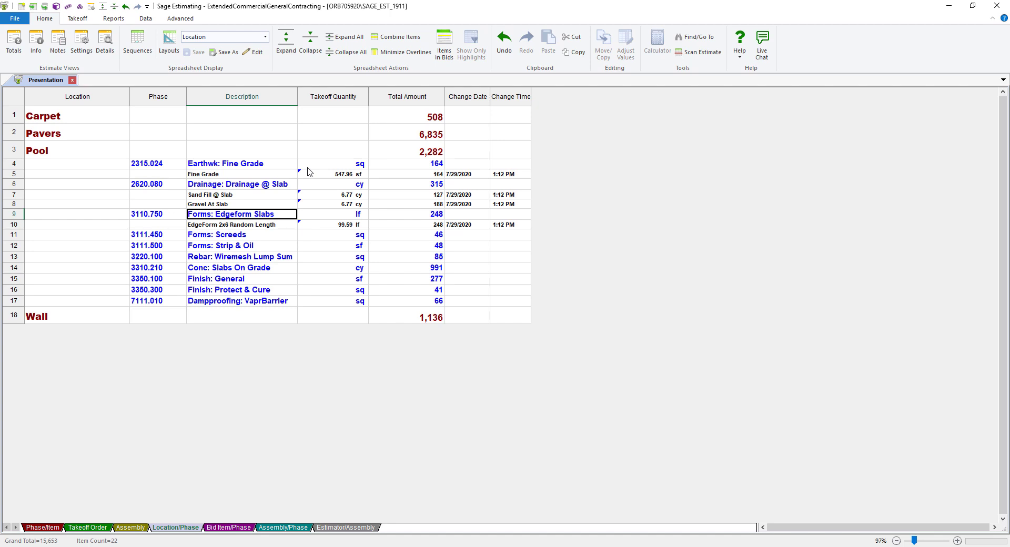
{"action": "left_click", "coordinate": [45, 527]}
{"action": "left_click", "coordinate": [265, 37]}
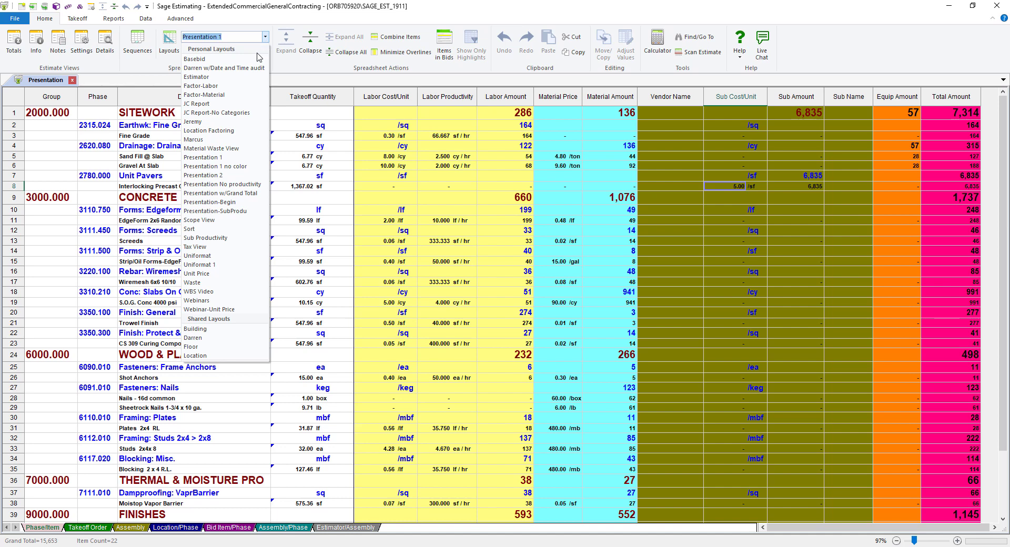
- Switch the estimate to the JC Report layout with job cost category and phase columns
{"action": "left_click", "coordinate": [221, 104]}
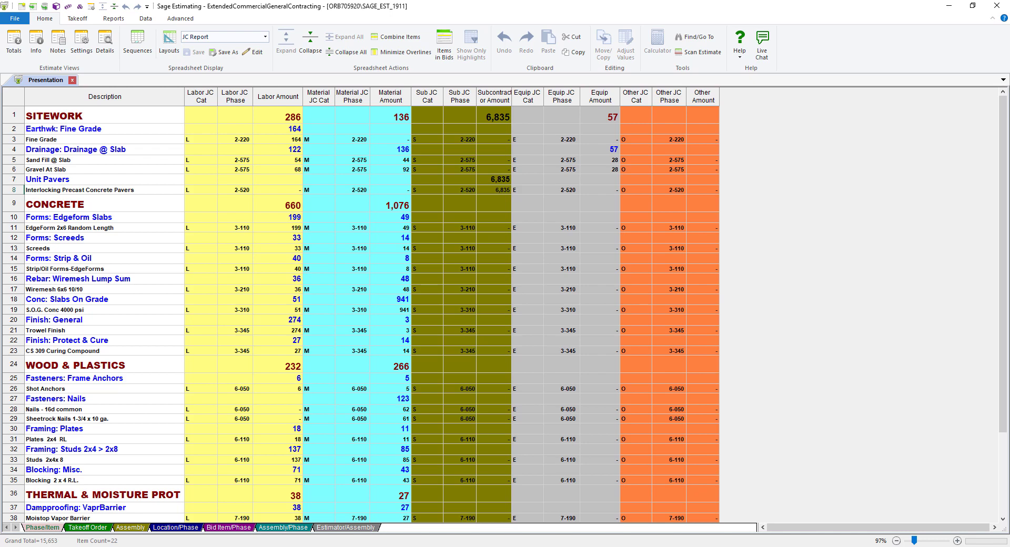
{"action": "left_click", "coordinate": [182, 20]}
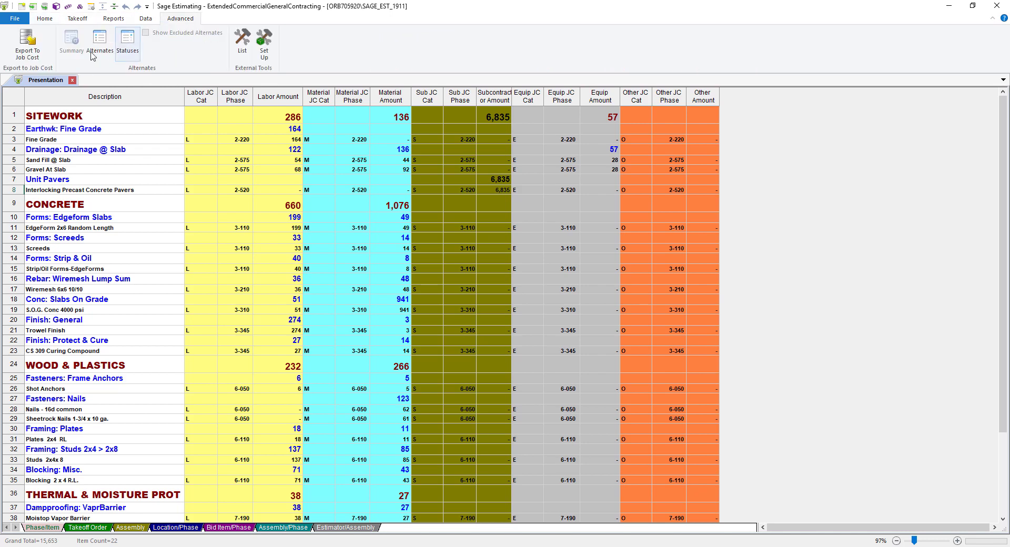
- Export the estimate to Job Cost, keeping the job number and date, with estimate-information mapping off
{"action": "left_click", "coordinate": [28, 45]}
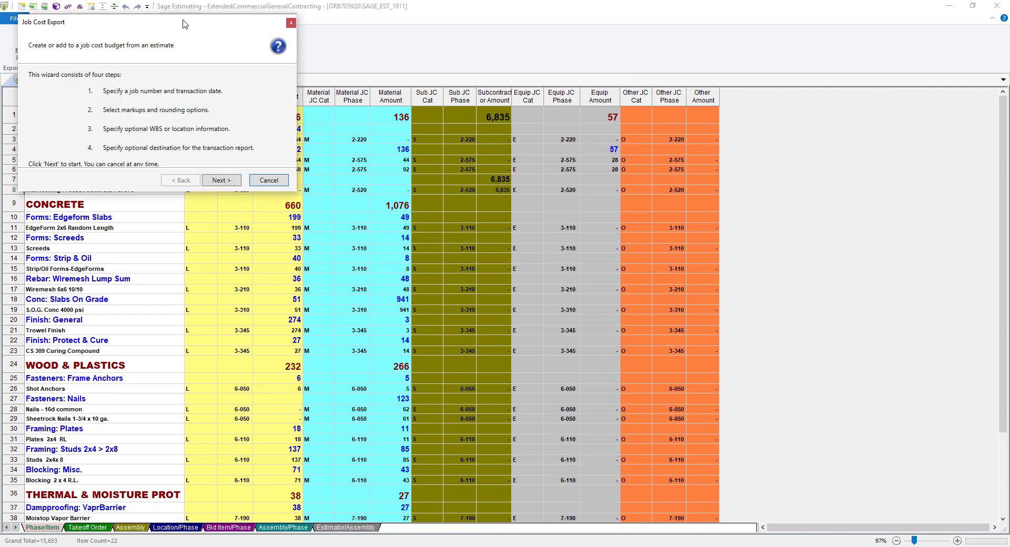
{"action": "left_click_drag", "start_coordinate": [184, 24], "coordinate": [535, 167]}
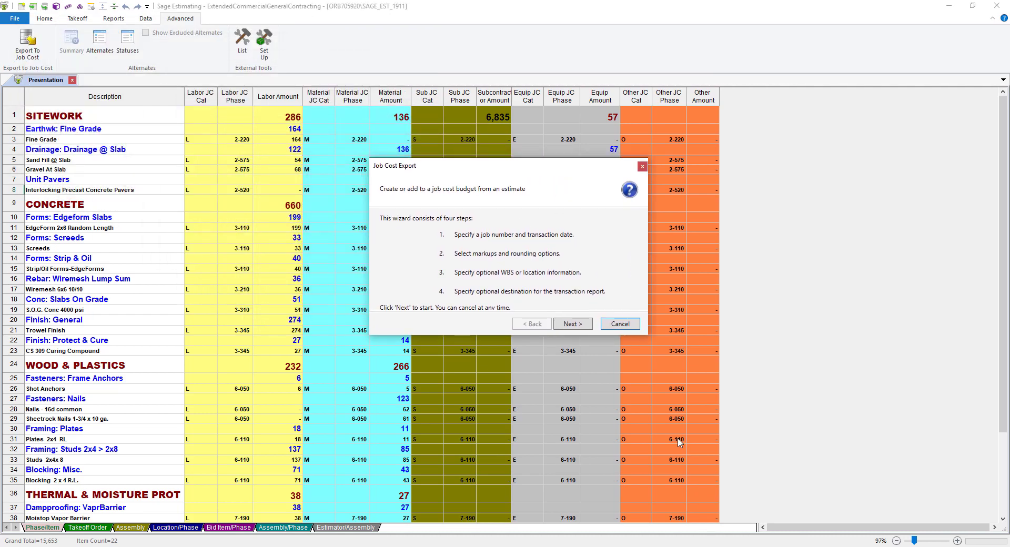
{"action": "left_click", "coordinate": [572, 324]}
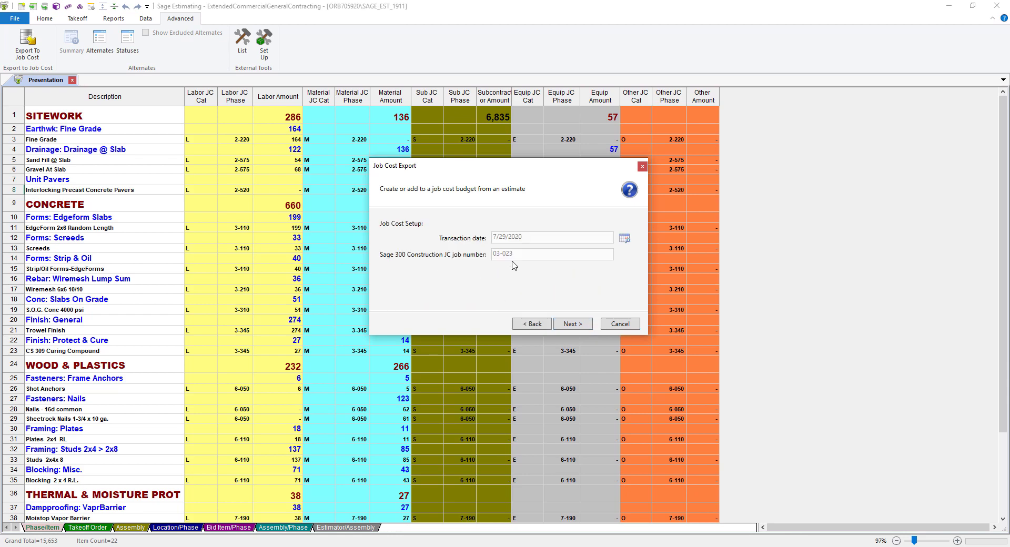
{"action": "left_click", "coordinate": [588, 325]}
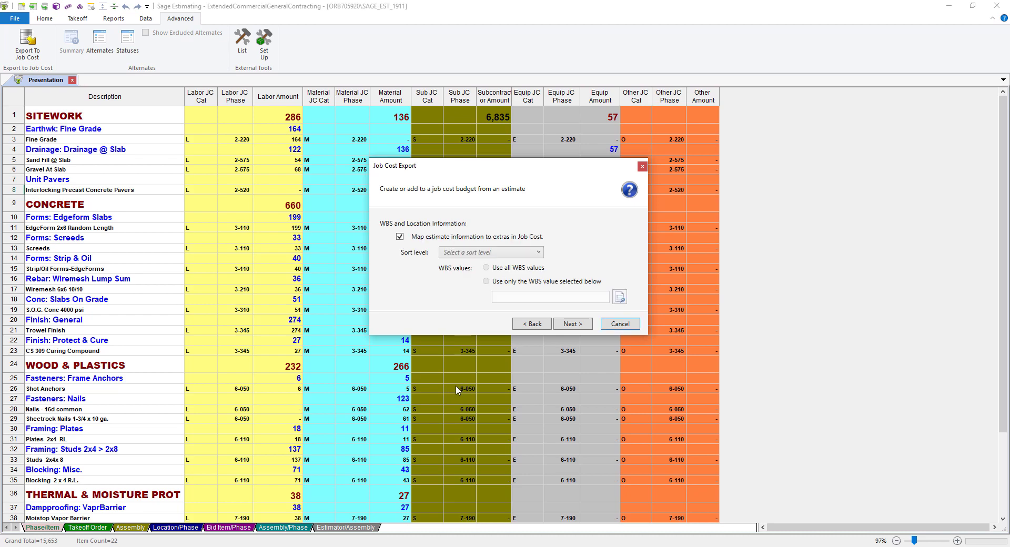
{"action": "left_click", "coordinate": [400, 238]}
{"action": "left_click", "coordinate": [581, 324]}
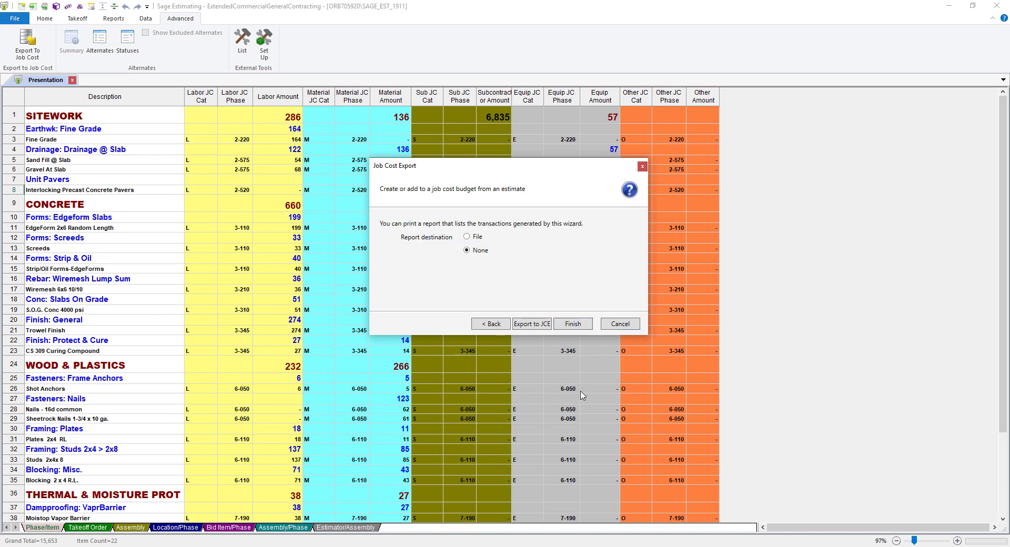
{"action": "left_click", "coordinate": [573, 324]}
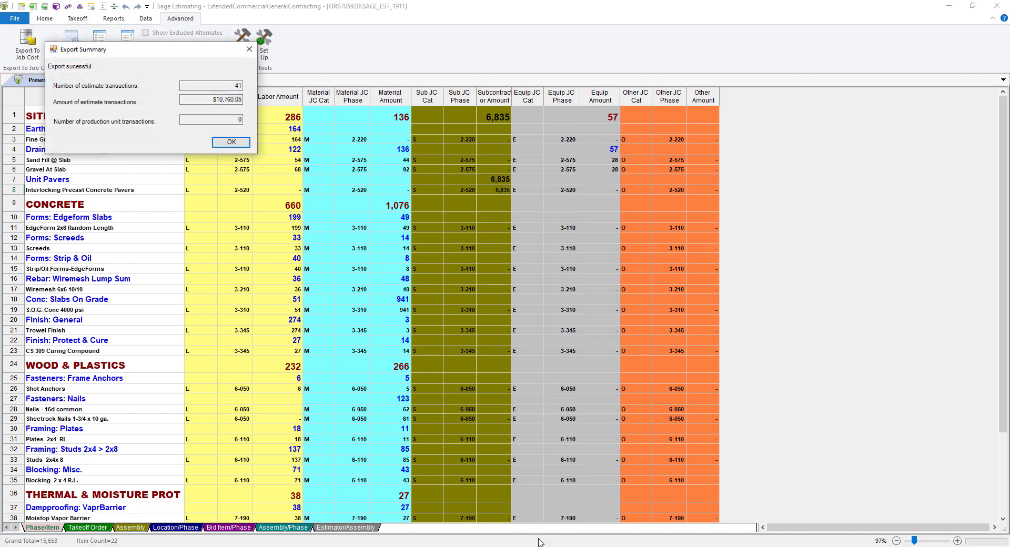
{"action": "left_click", "coordinate": [235, 144]}
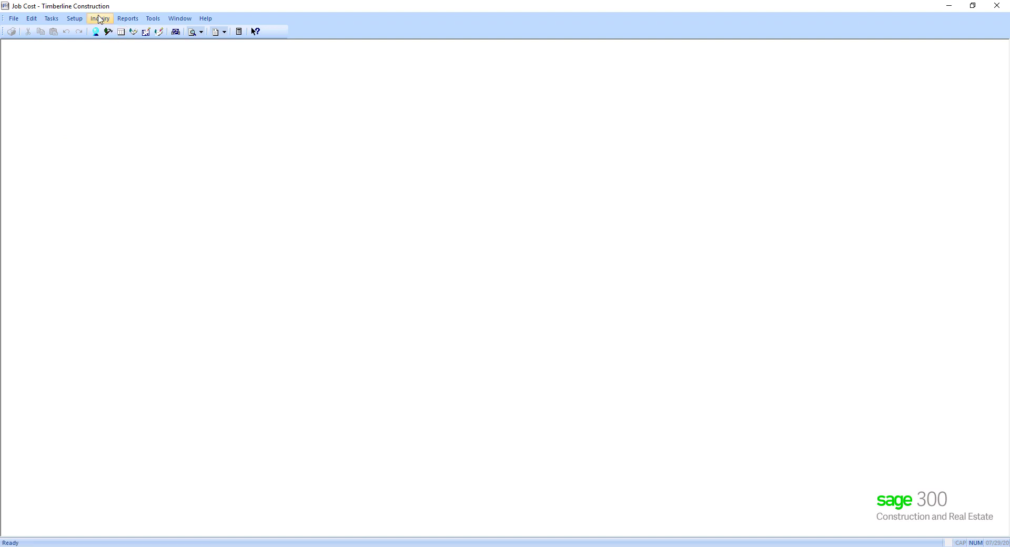
- Open the Job Cost Estimate Spreadsheet inquiry on the Current transaction file
{"action": "left_click", "coordinate": [100, 18]}
{"action": "mouse_move", "coordinate": [127, 30]}
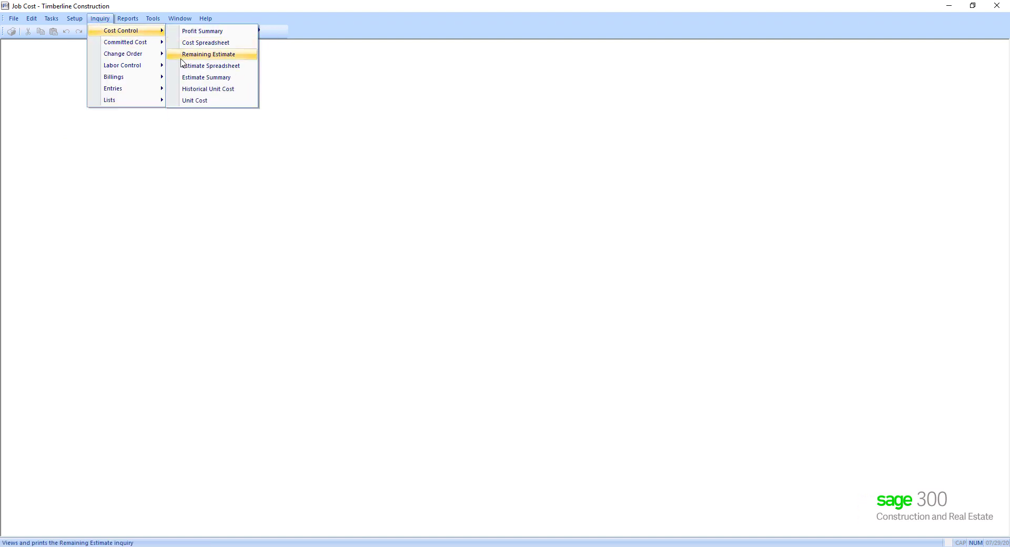
{"action": "left_click", "coordinate": [211, 65]}
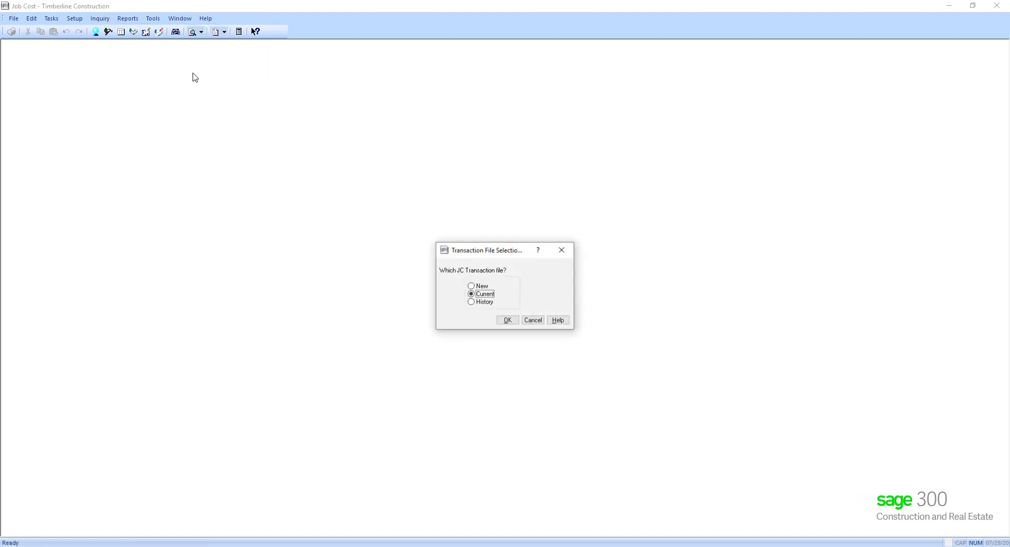
{"action": "left_click", "coordinate": [514, 323]}
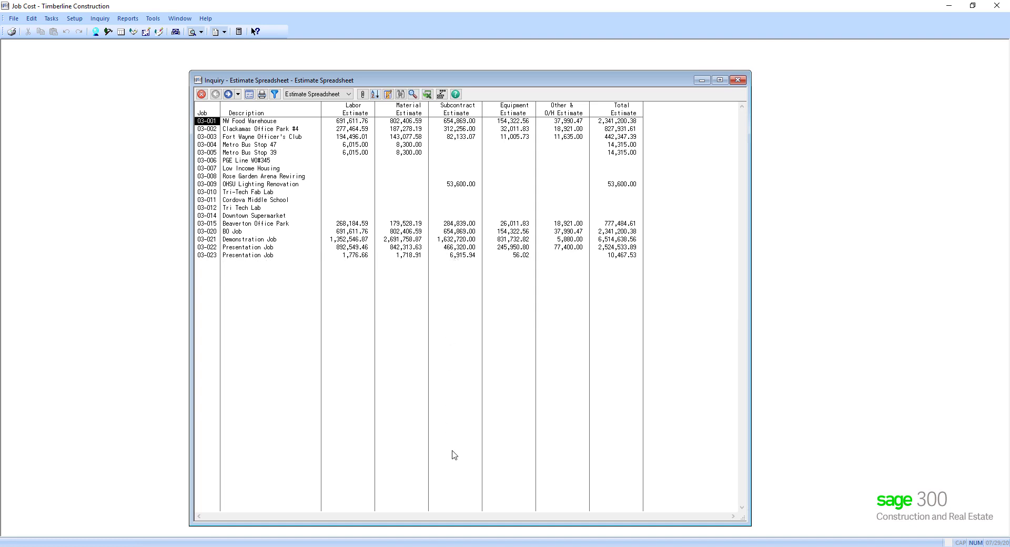
- Drill from Presentation Job into cost code 3-110 to its Labor transactions (32.41, 197.43, 39.49)
{"action": "left_click", "coordinate": [262, 256]}
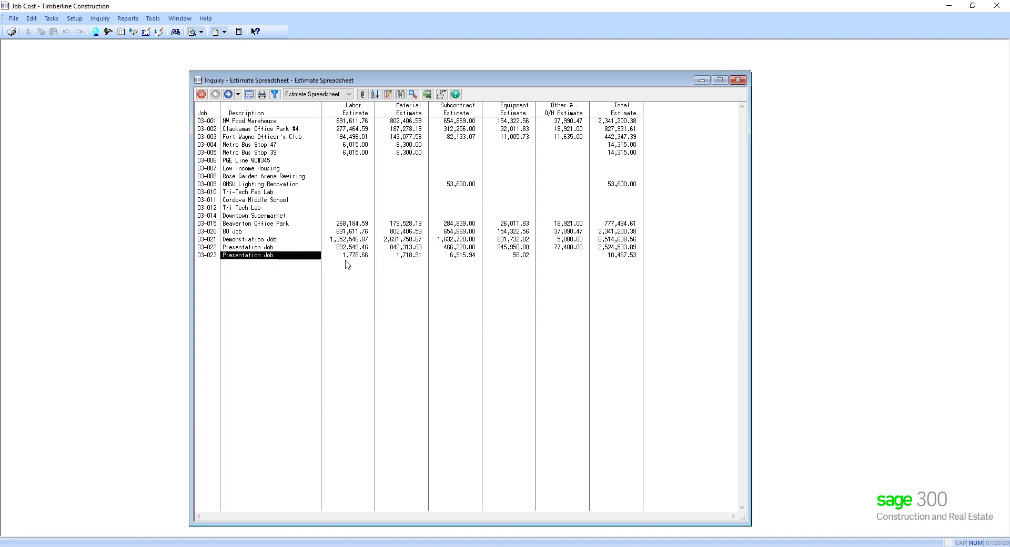
{"action": "double_click", "coordinate": [447, 258]}
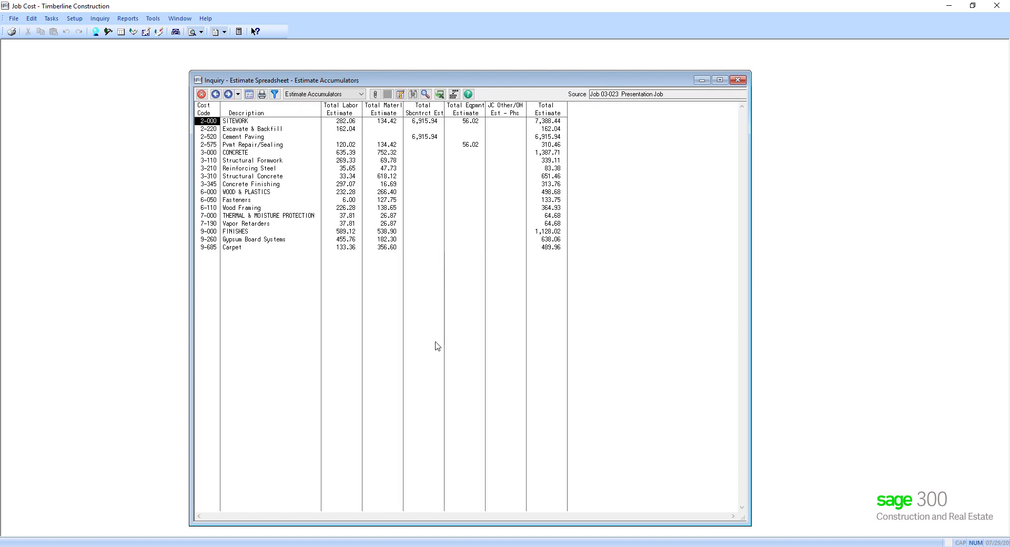
{"action": "double_click", "coordinate": [245, 161]}
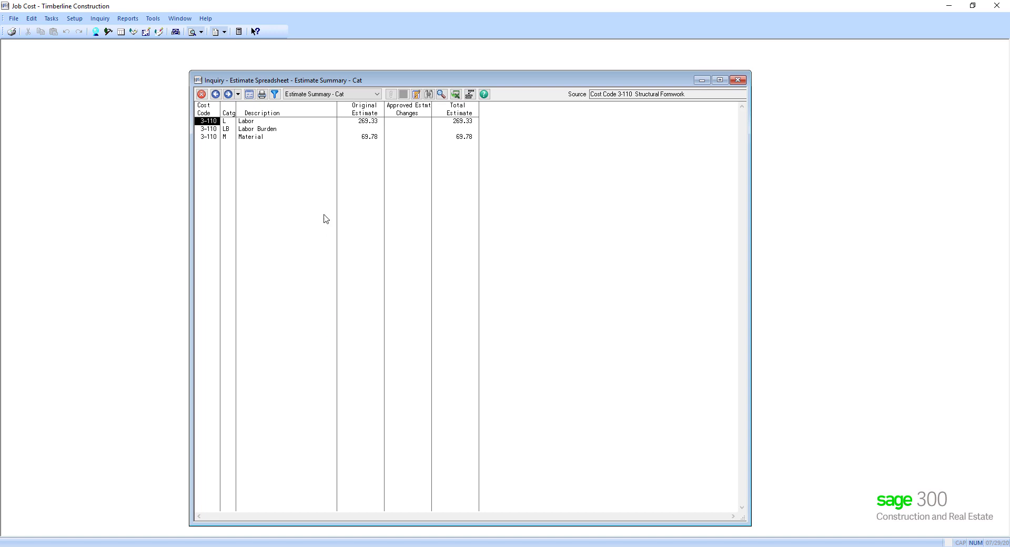
{"action": "double_click", "coordinate": [255, 122]}
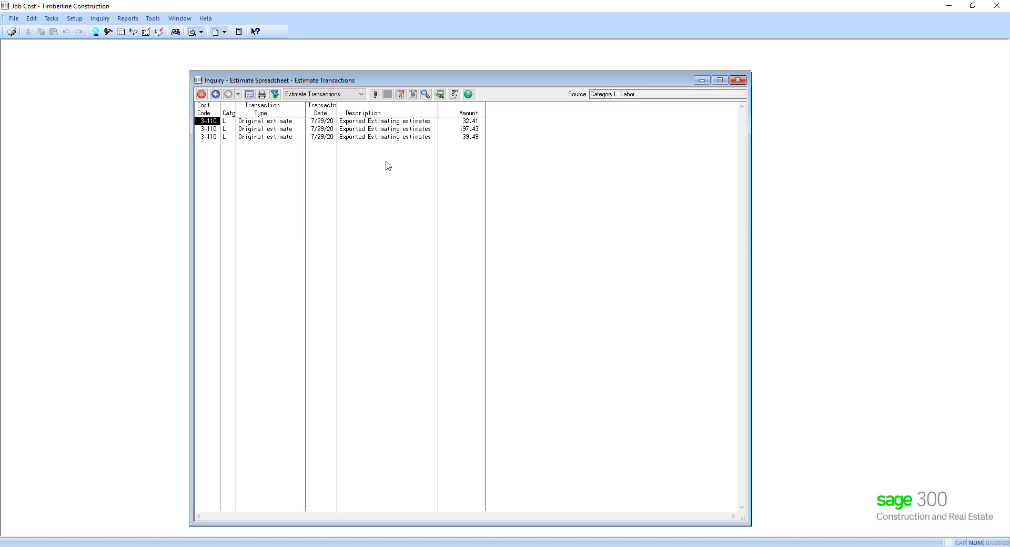